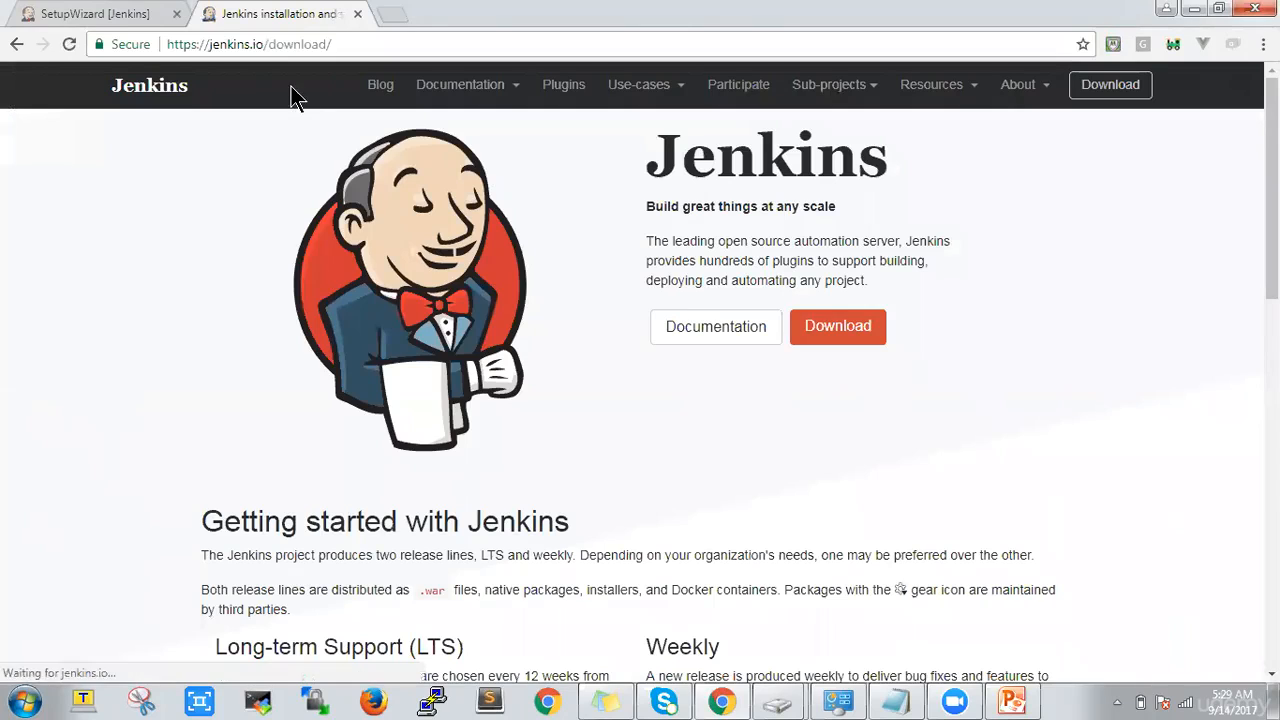
Start downloading the Windows installer of the Jenkins 2.60.3 long-term support release and cancel that duplicate download
left_click_drag(1272, 190, 1272, 350)
scroll(802, 518, "up", 2)
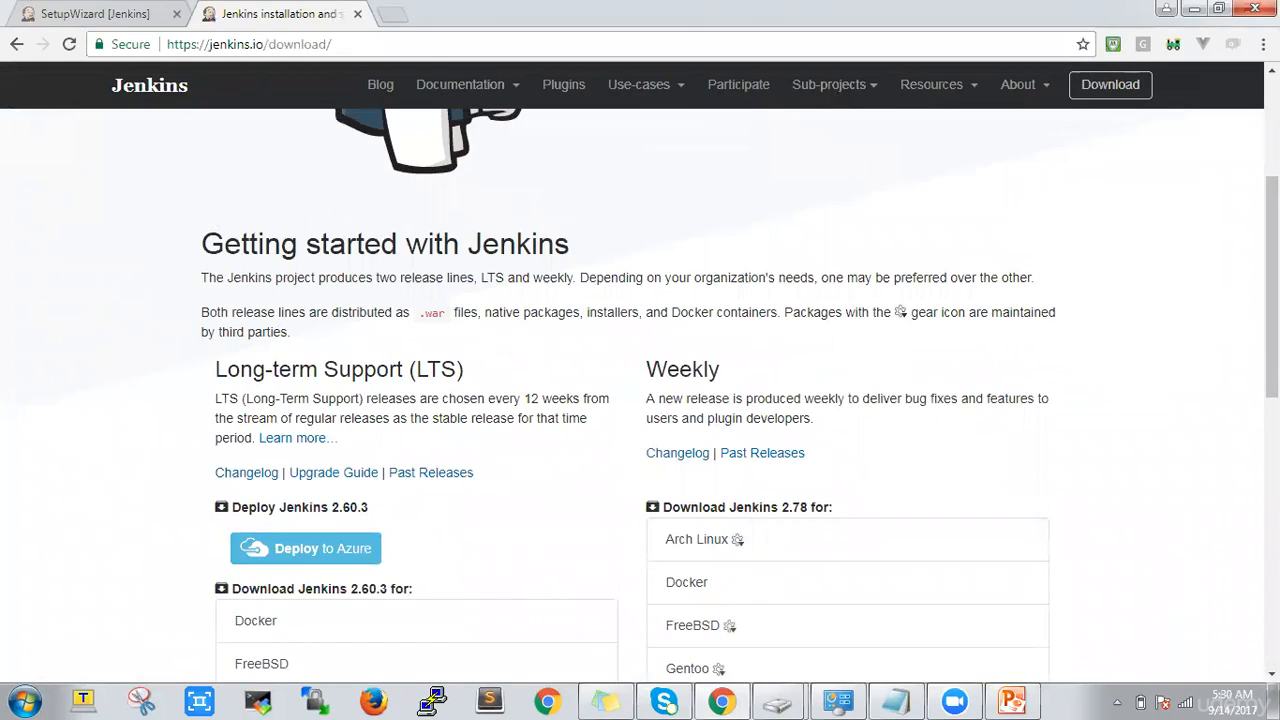
left_click_drag(1272, 288, 1272, 310)
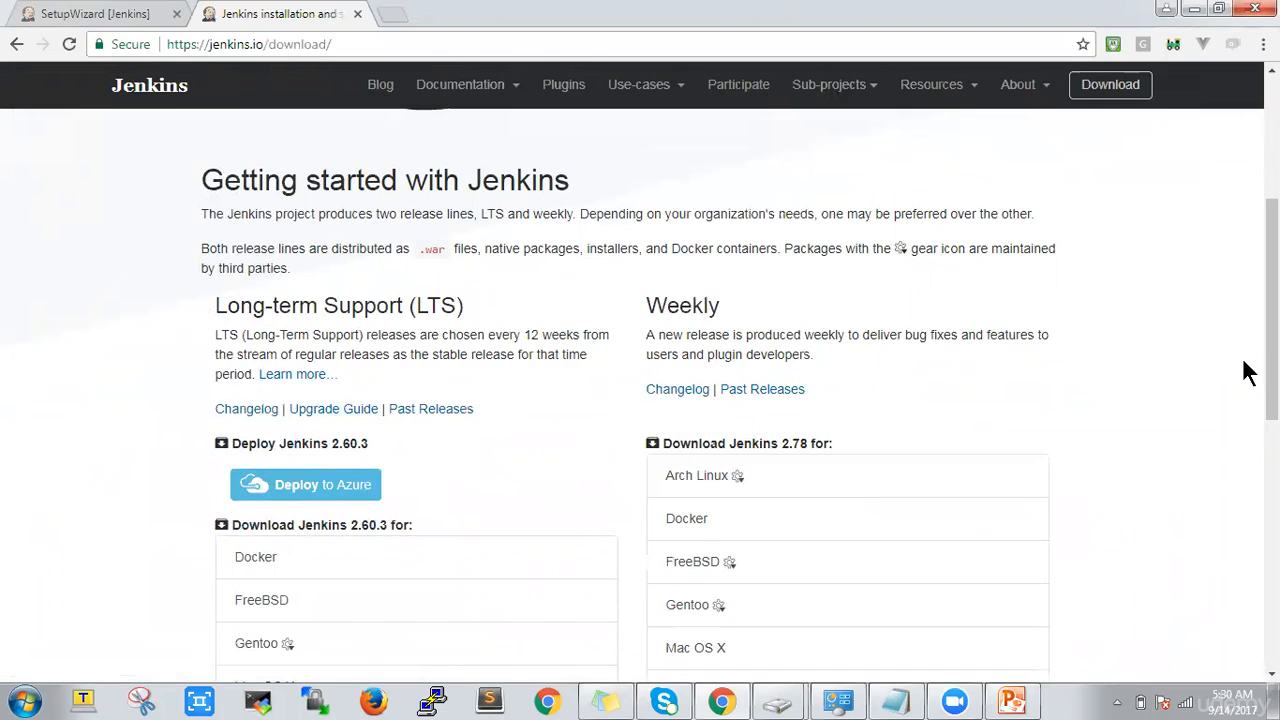
left_click_drag(1272, 360, 1272, 406)
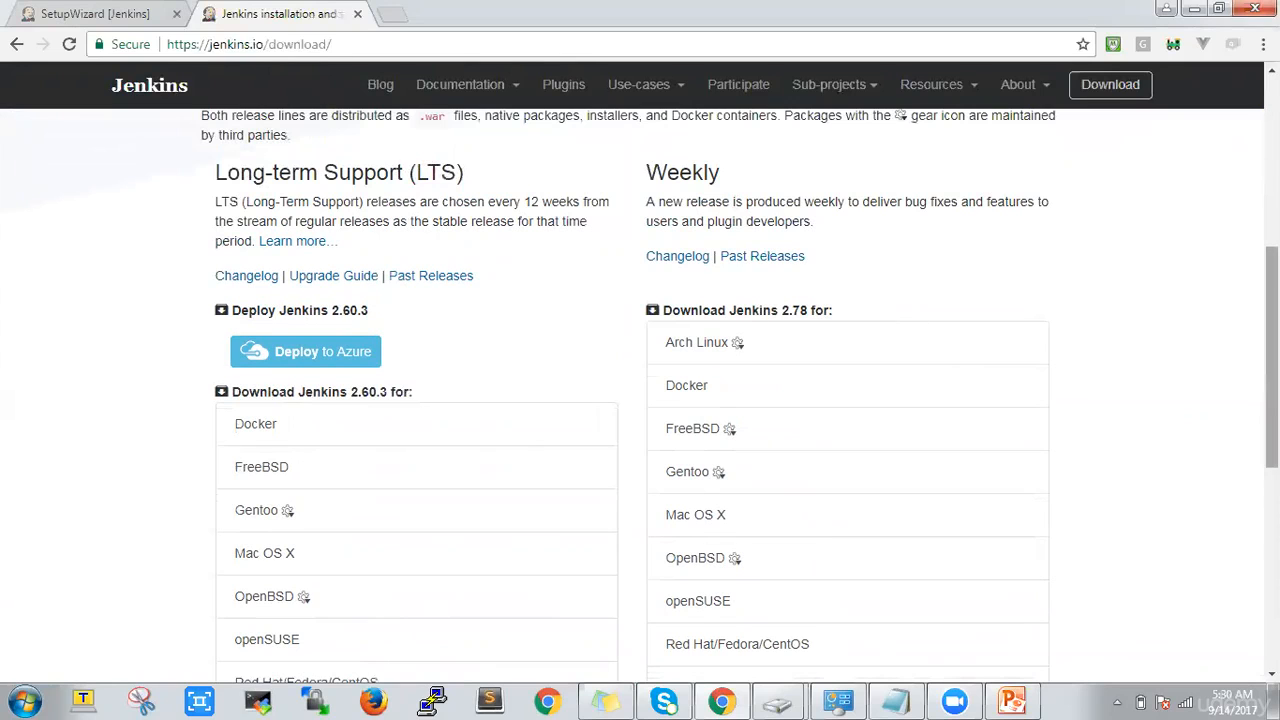
left_click_drag(1272, 288, 1272, 390)
left_click(253, 488)
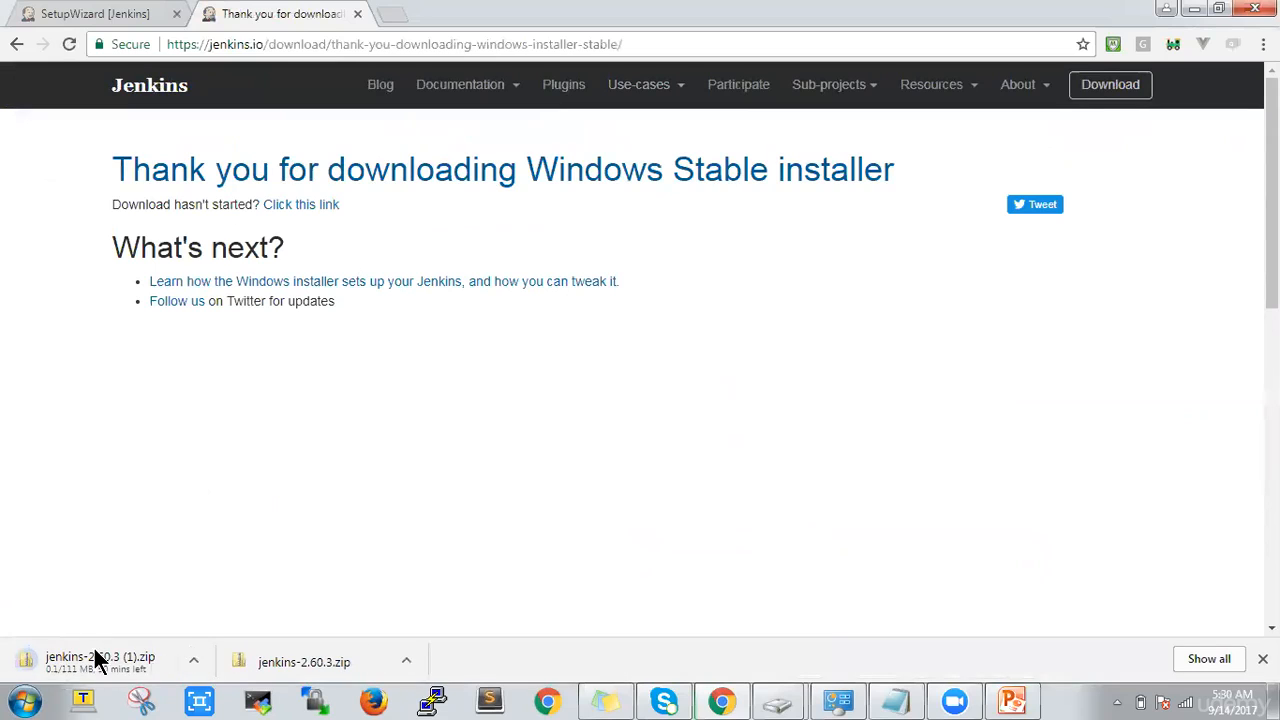
left_click(192, 658)
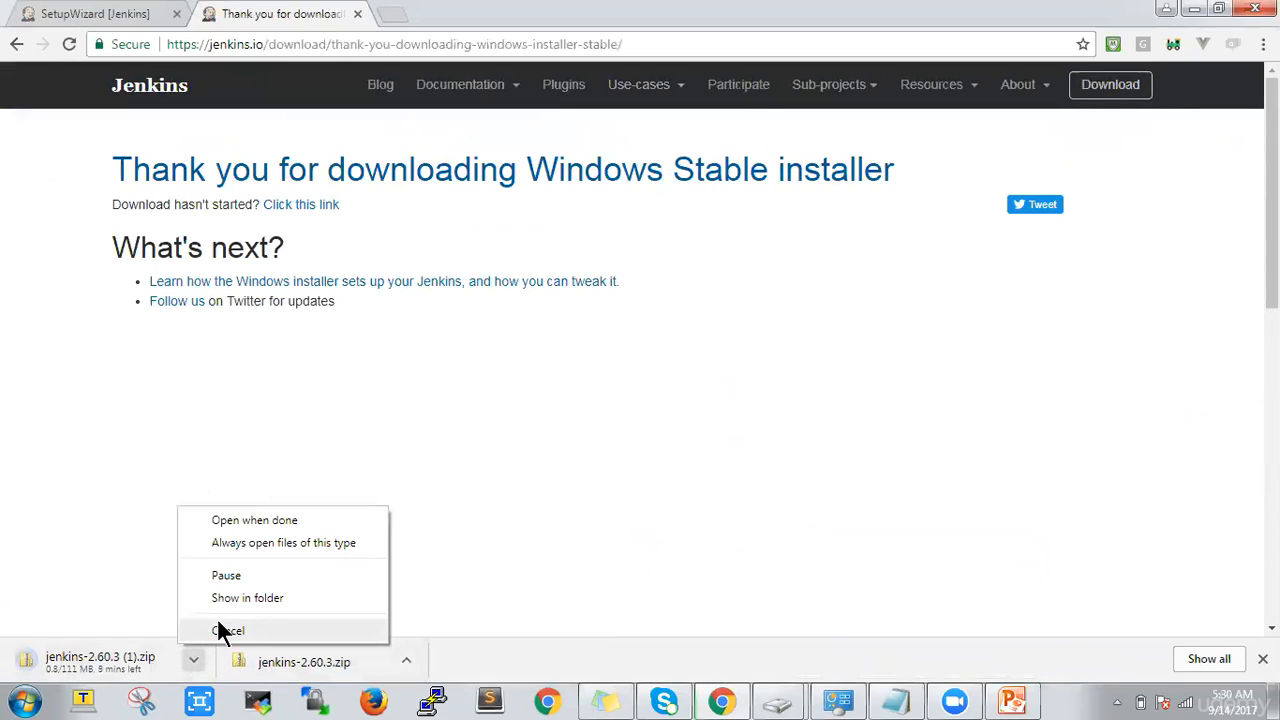
left_click(218, 622)
Show the existing jenkins-2.60.3.zip in its download folder and look over the actions available for the archive
left_click(406, 660)
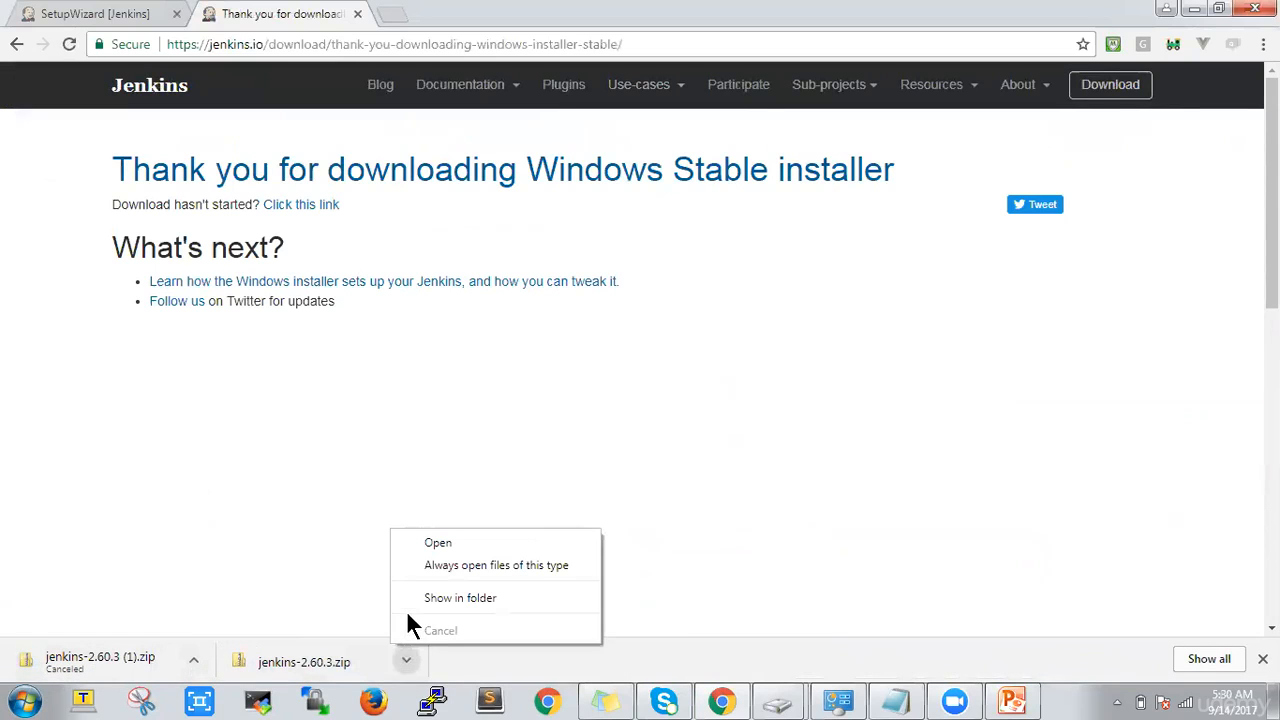
left_click(436, 600)
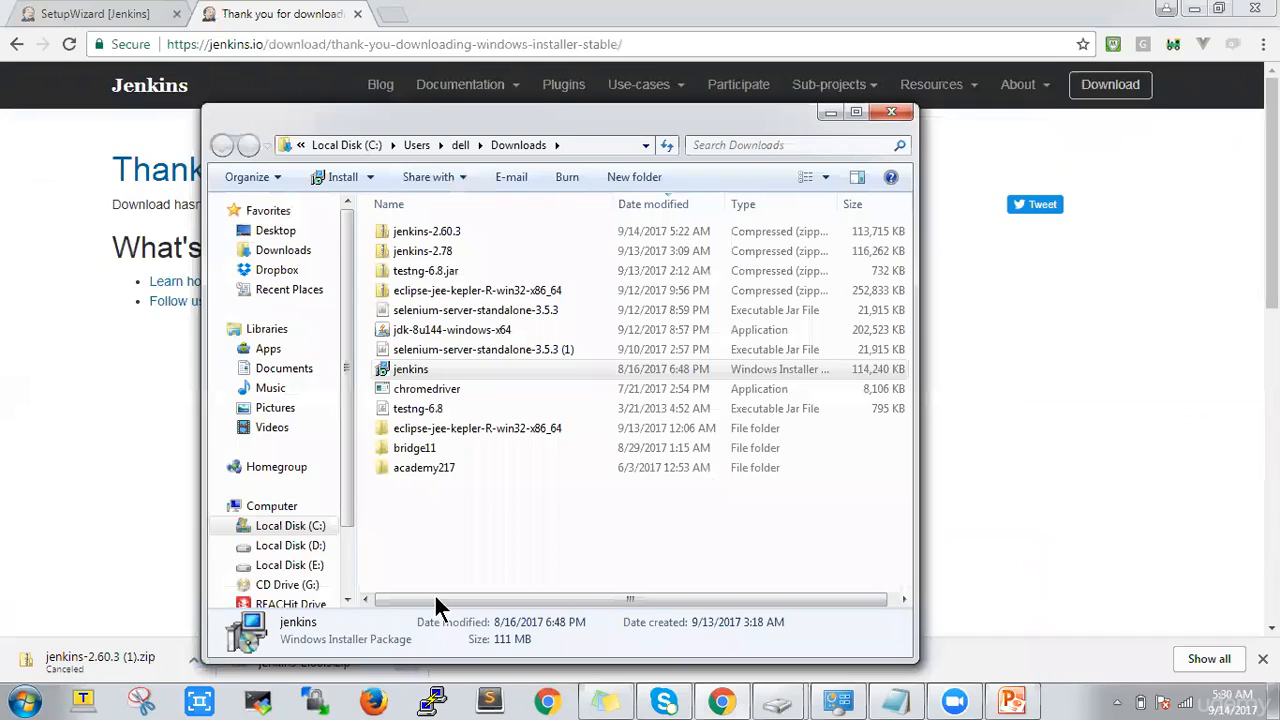
right_click(441, 234)
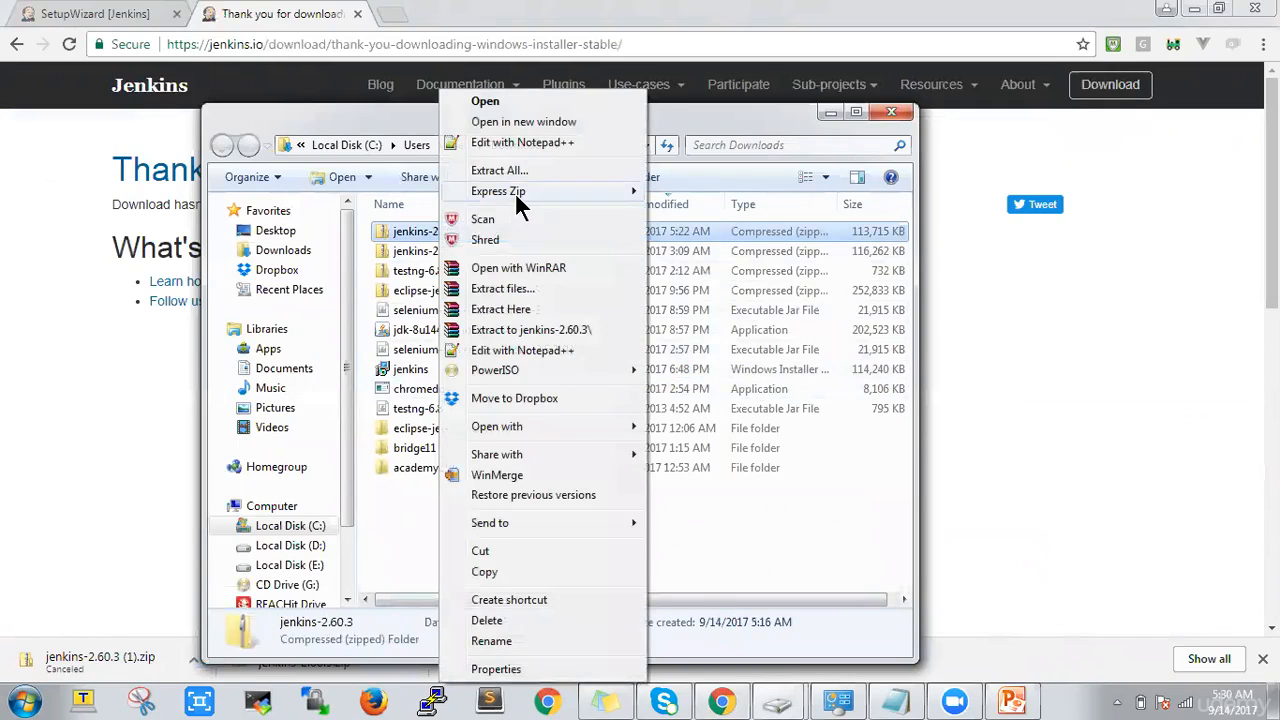
left_click(406, 549)
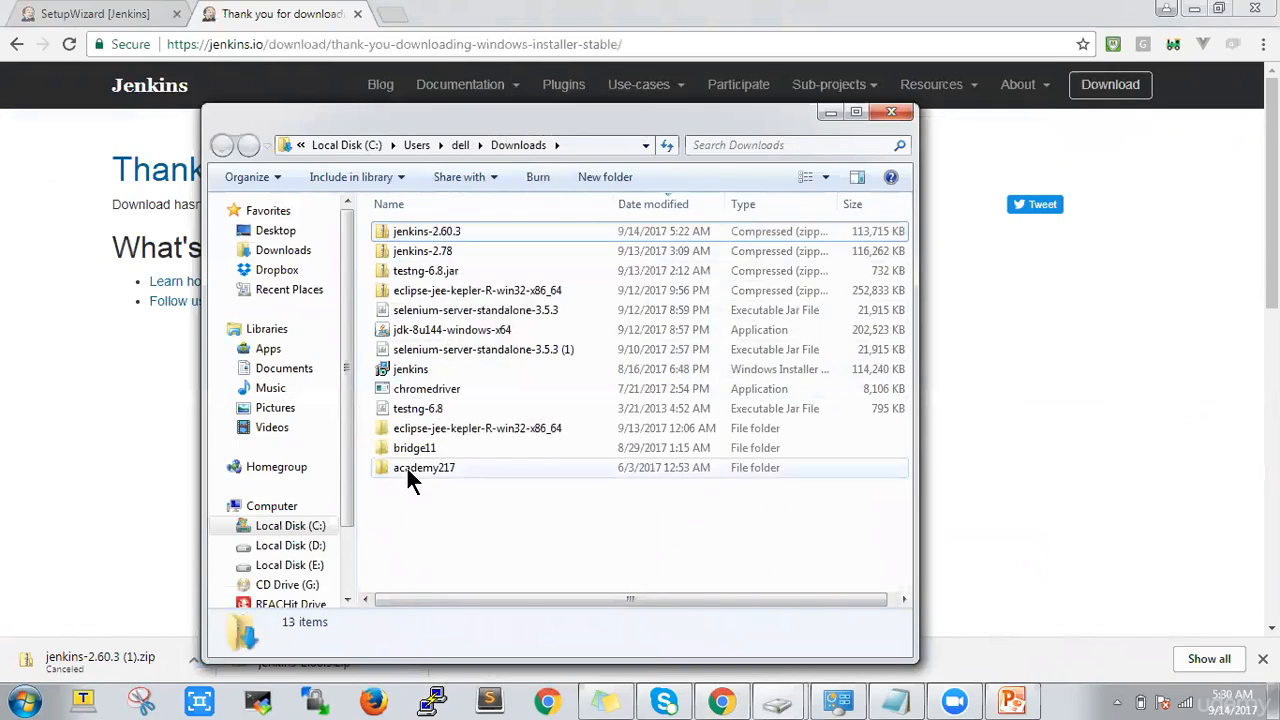
Run the jenkins installer package up to the change, repair or remove page, cancel the setup, and close the folder
left_click(406, 371)
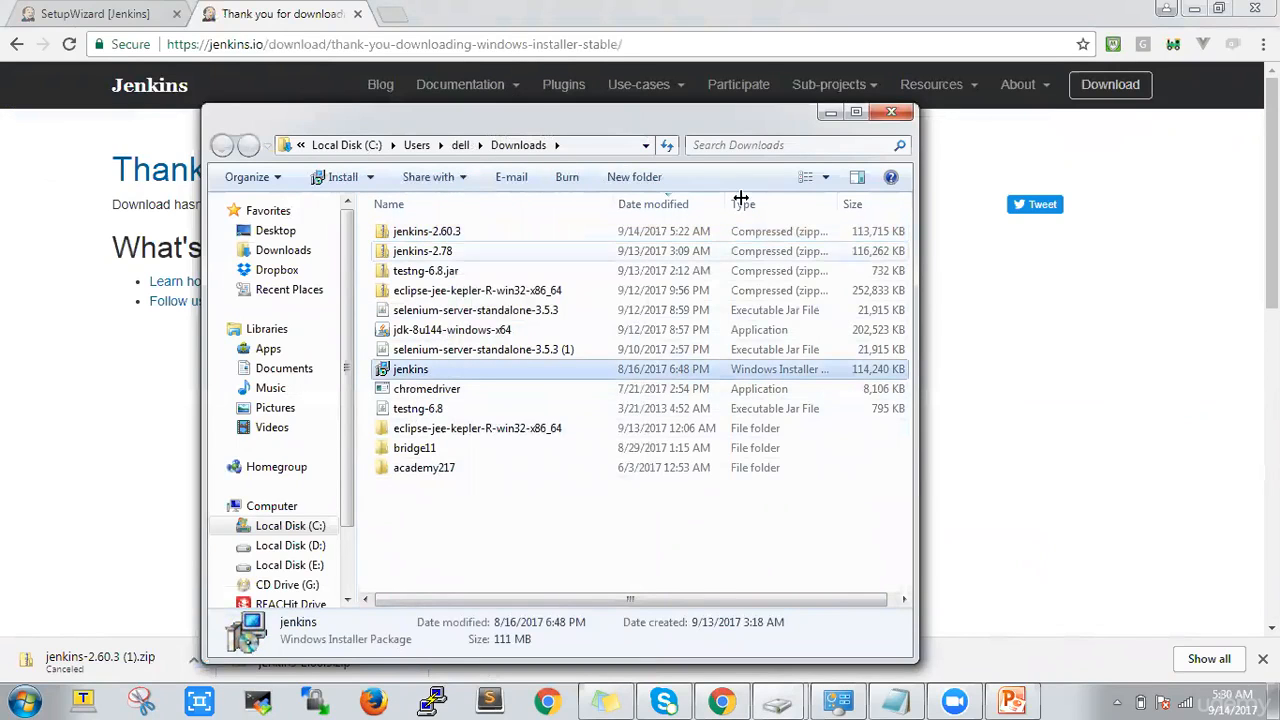
double_click(515, 362)
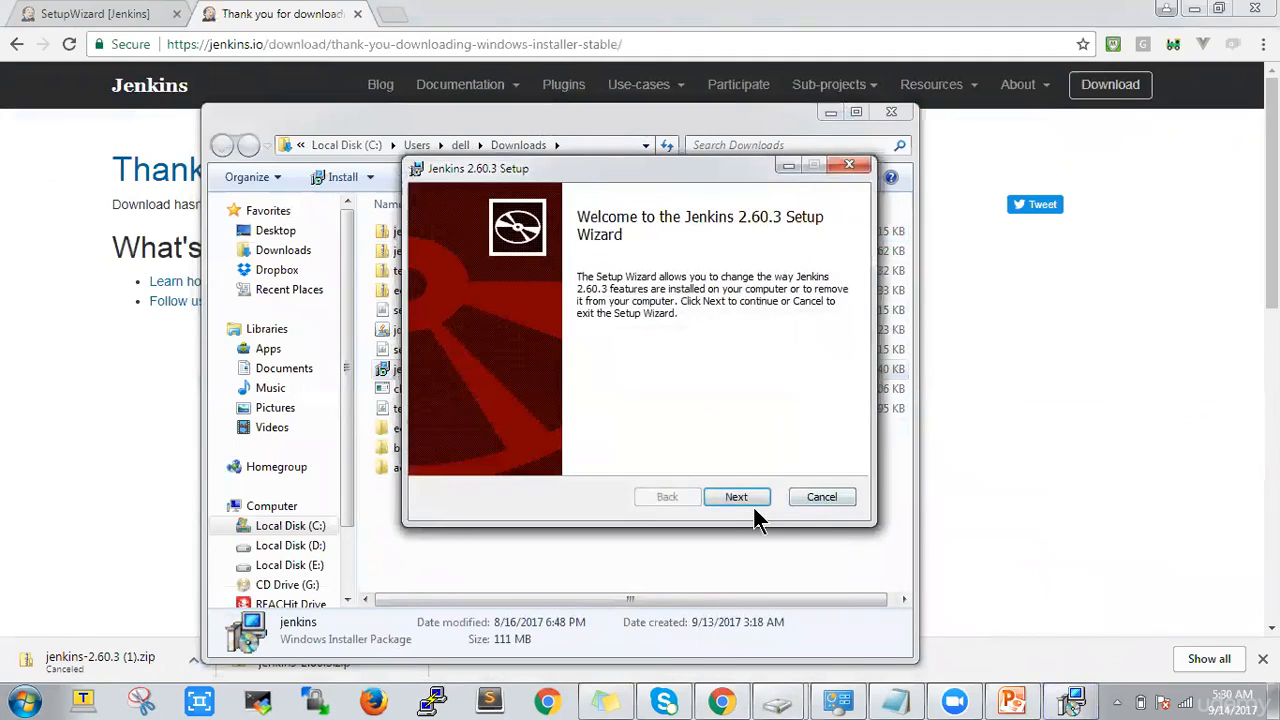
left_click(756, 493)
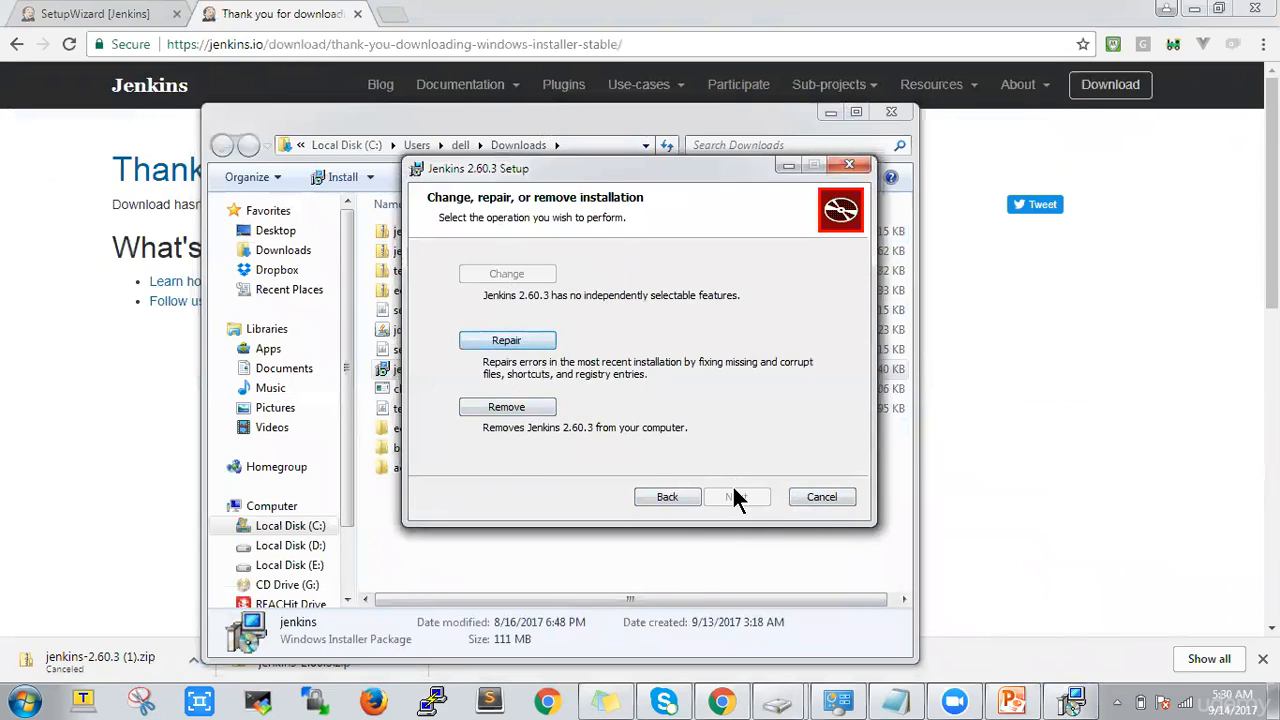
left_click(826, 501)
left_click(603, 379)
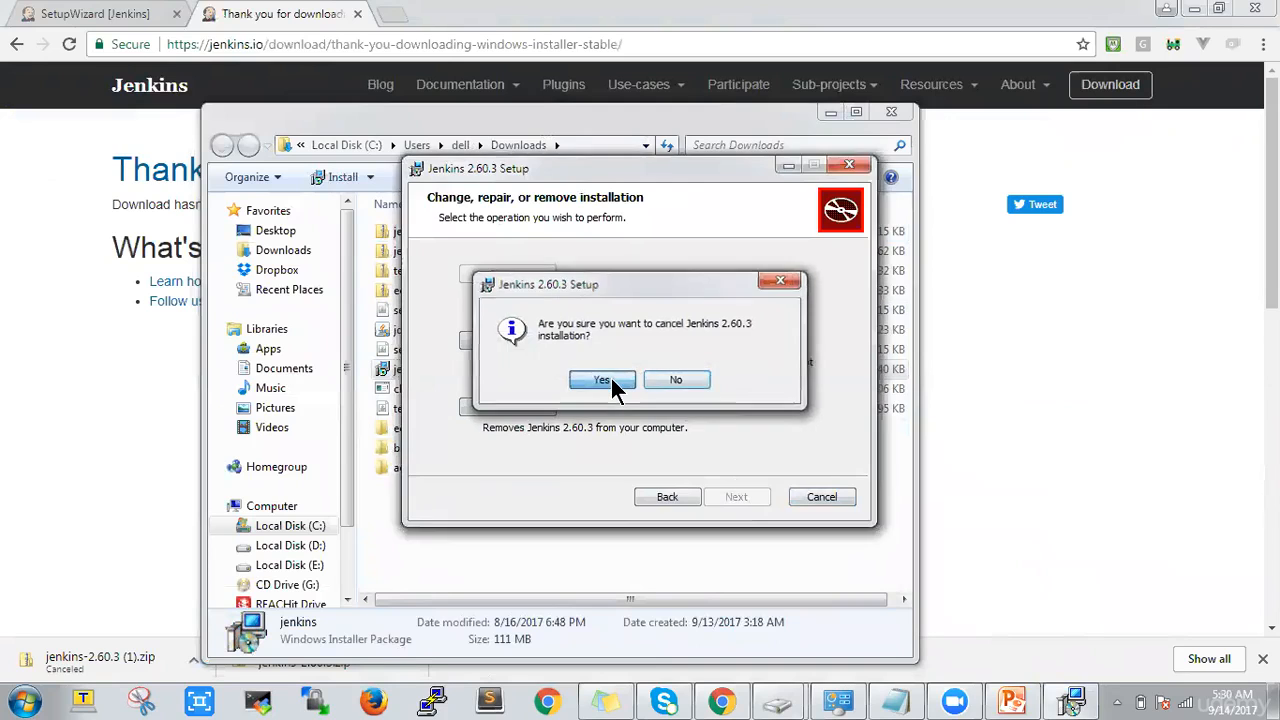
left_click(846, 166)
left_click(890, 112)
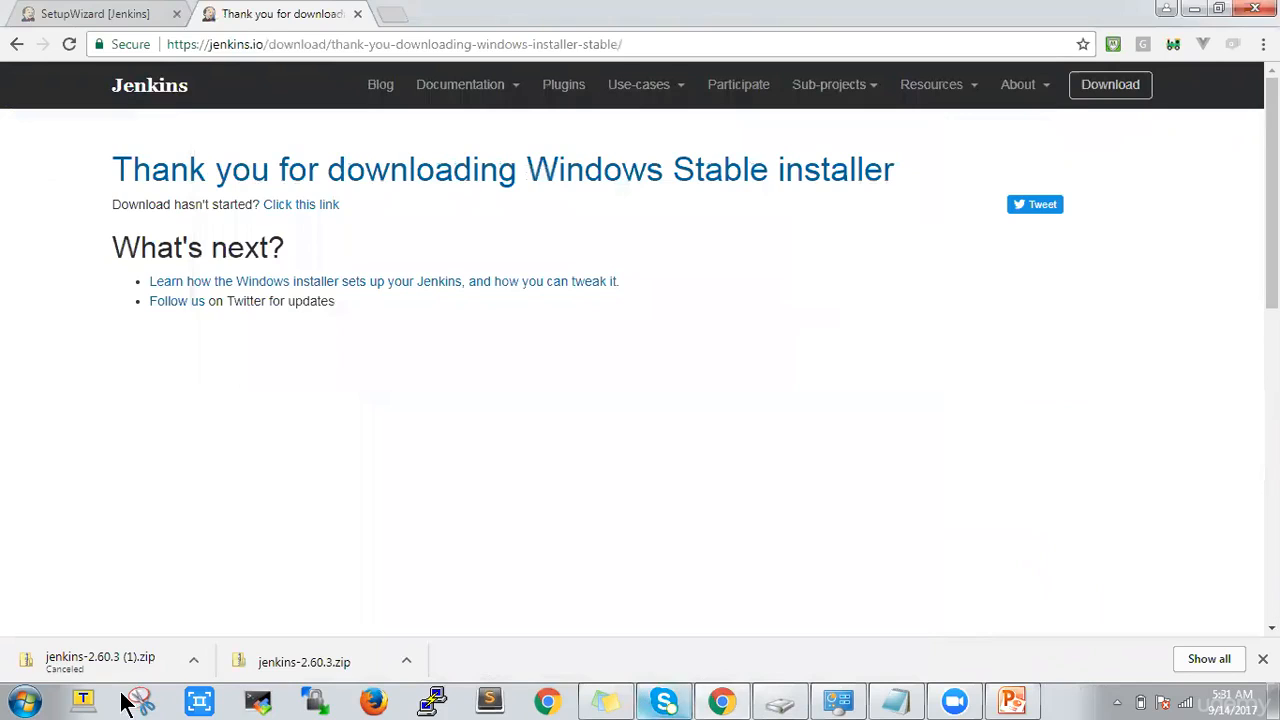
Search the system for "services" and try to open the services program found
left_click(24, 700)
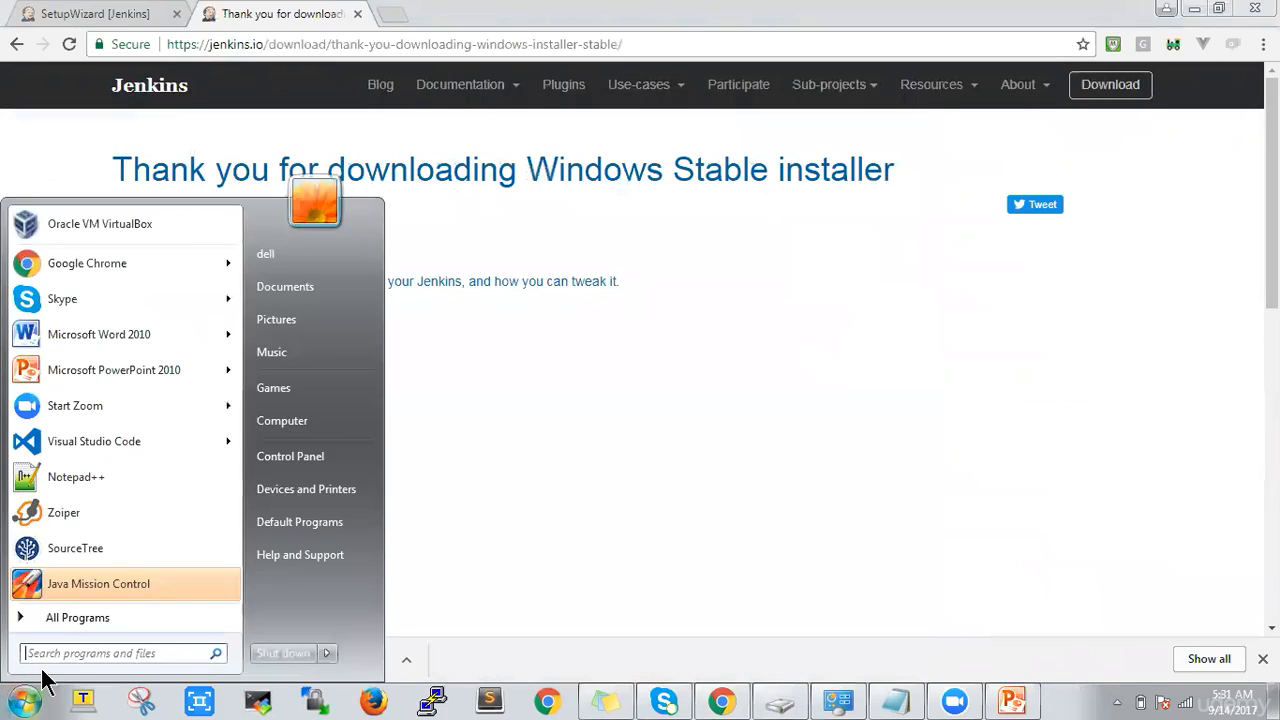
type("se")
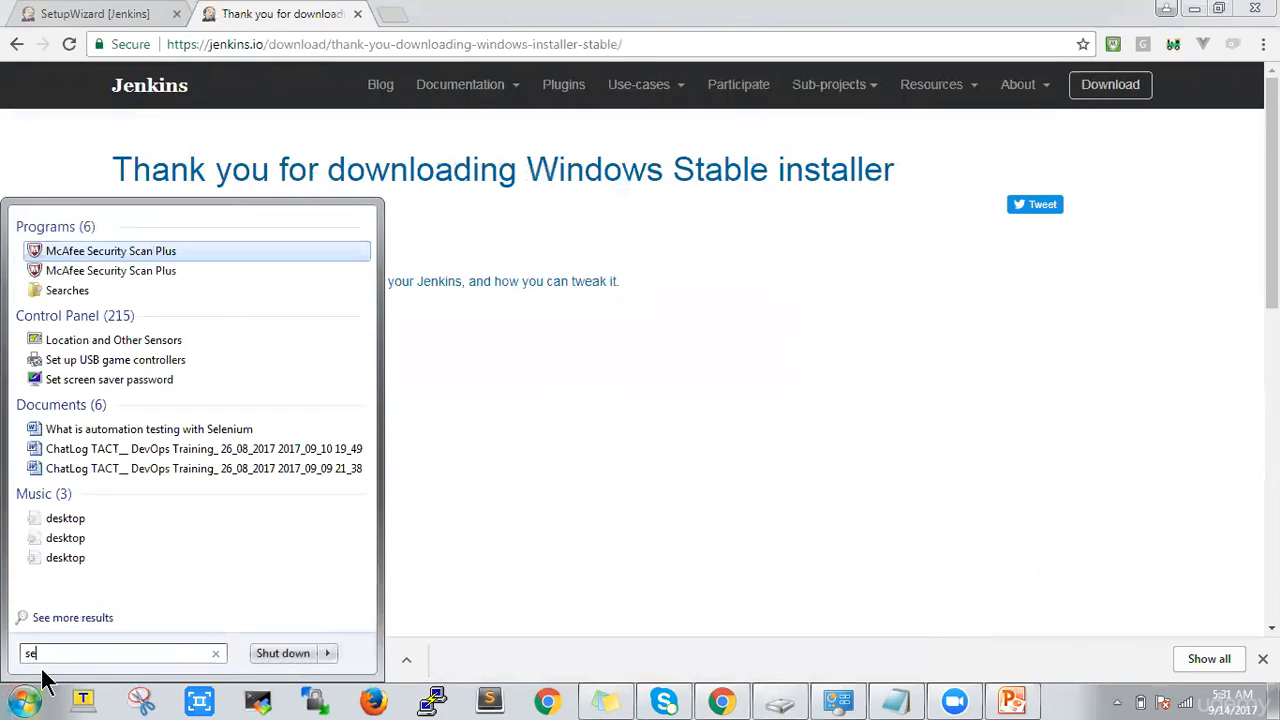
type("vi")
key("BackSpace")
key("BackSpace")
type("ser")
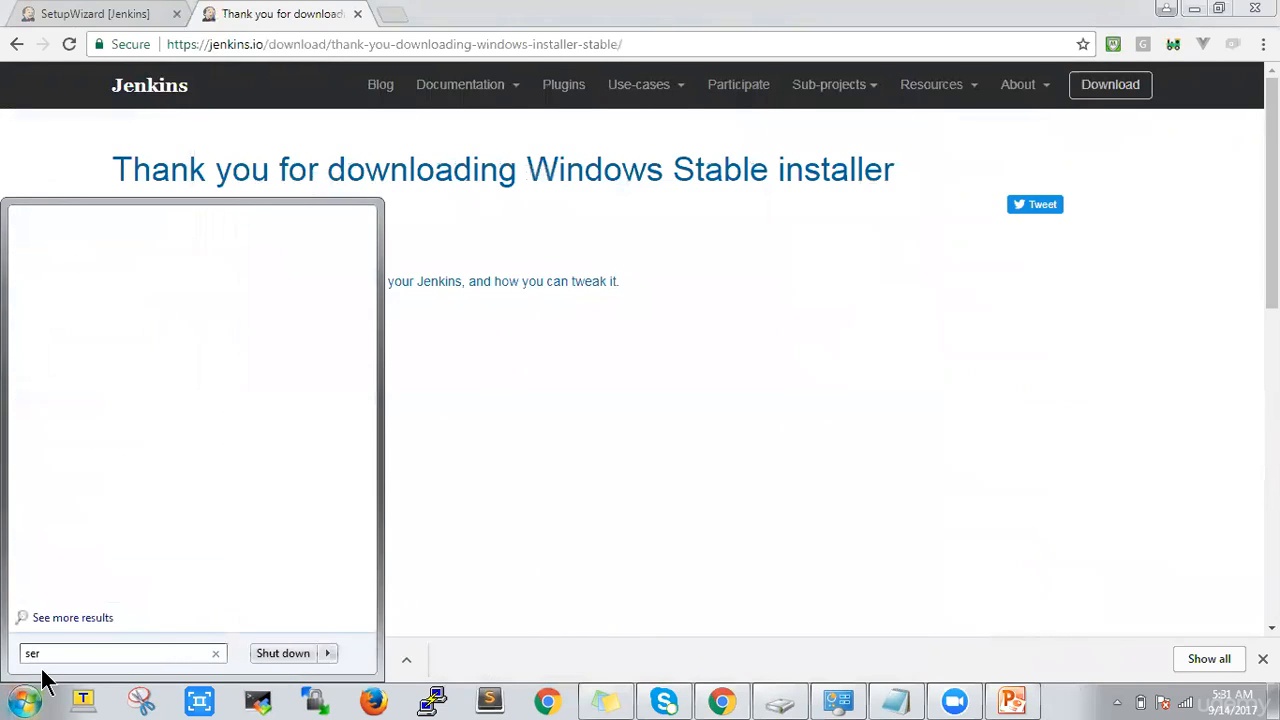
type("vices")
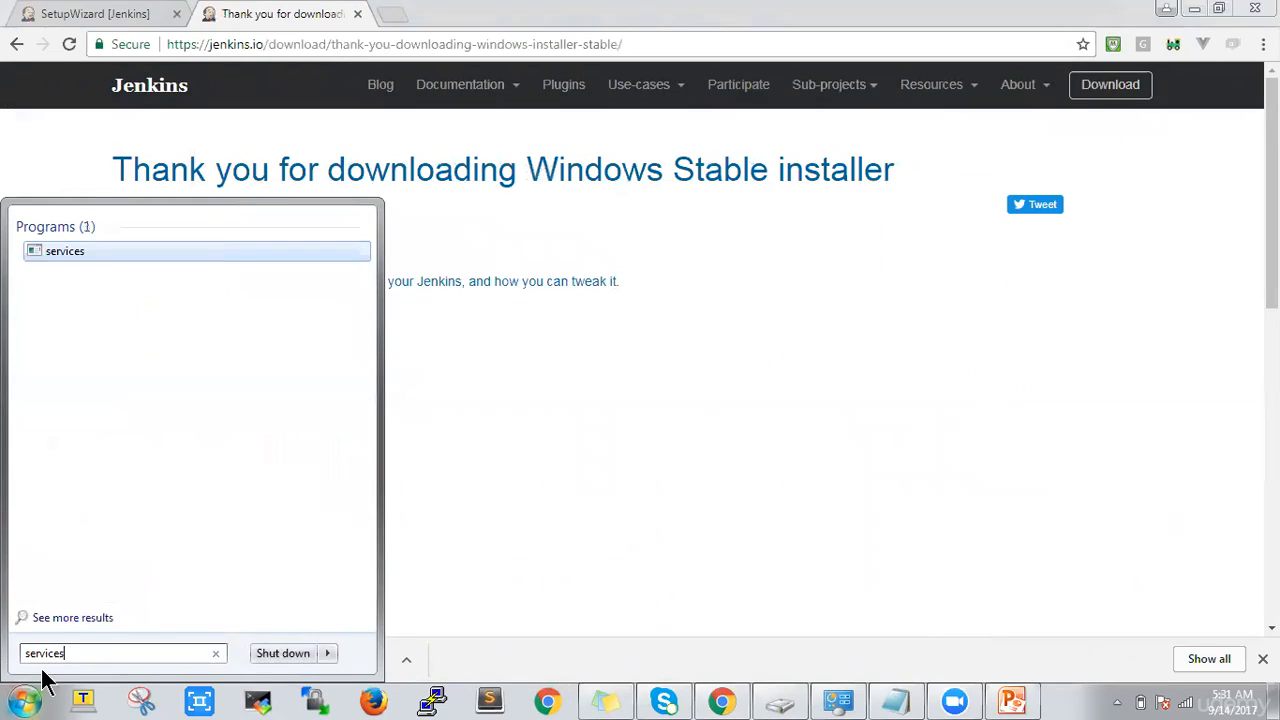
left_click(62, 251)
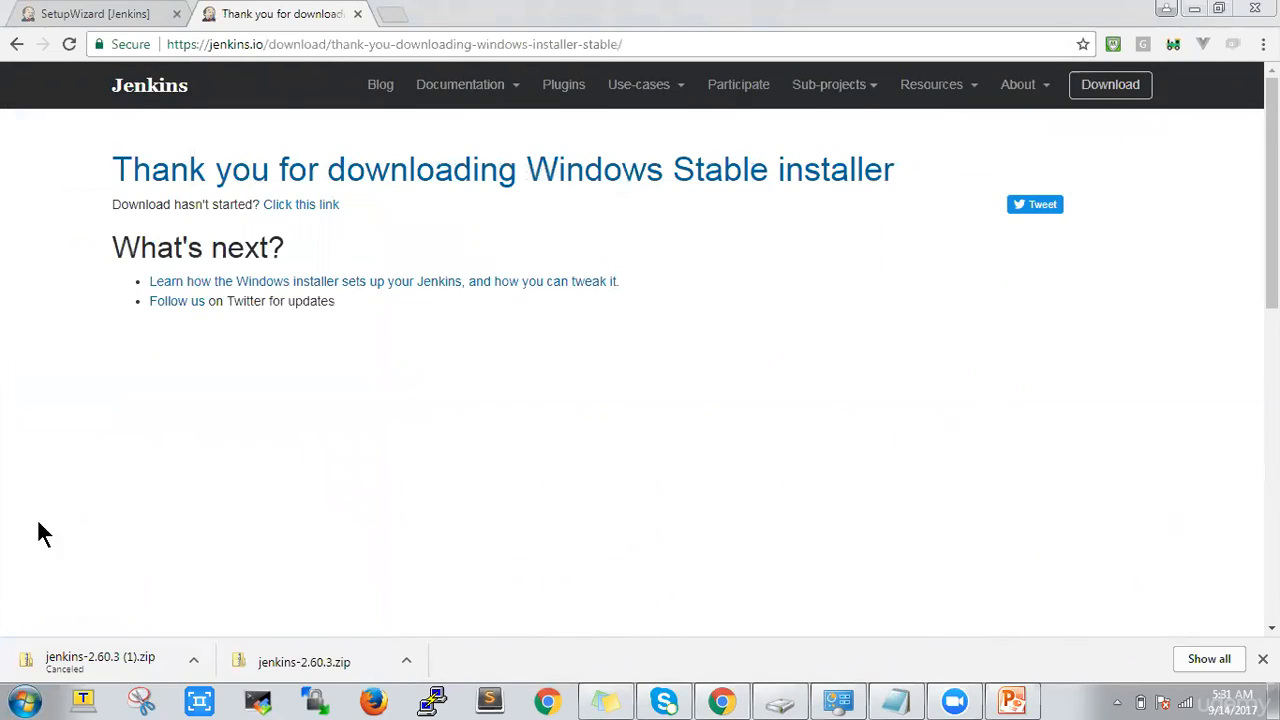
Open the Windows Services console through a search for "services", check the Jenkins service's status, and minimize the console
left_click(22, 700)
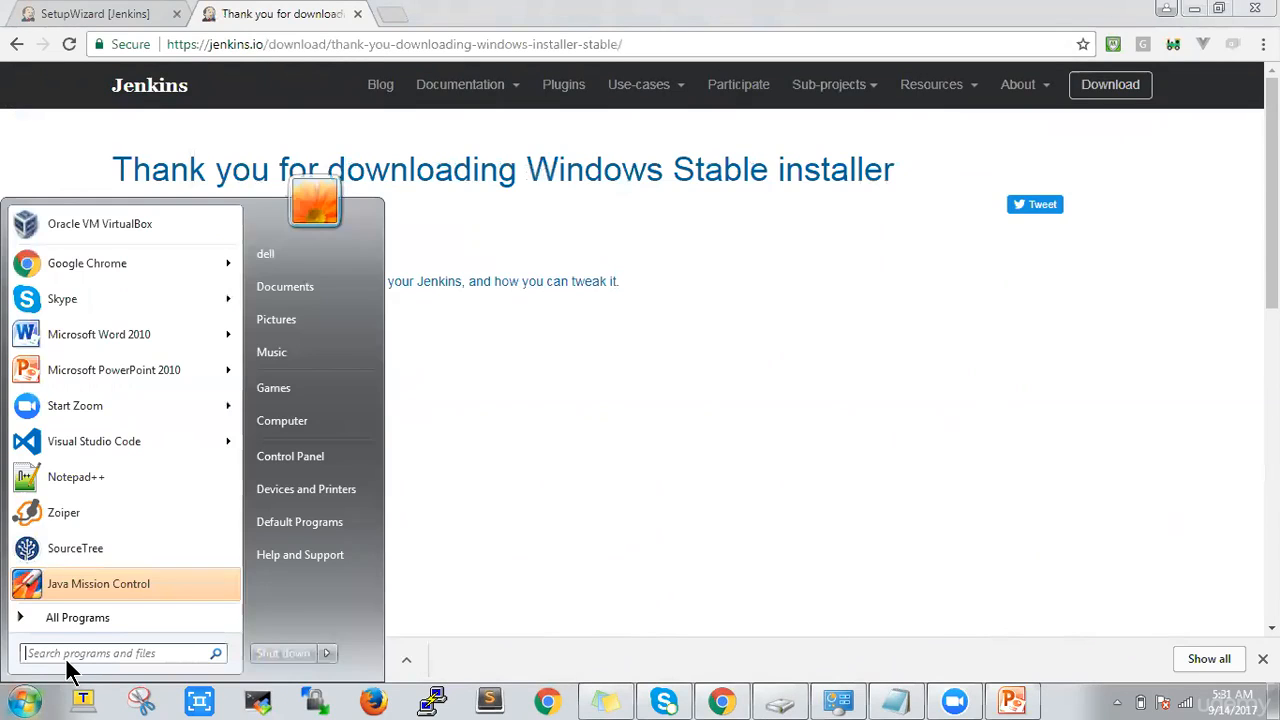
type("services")
left_click(88, 297)
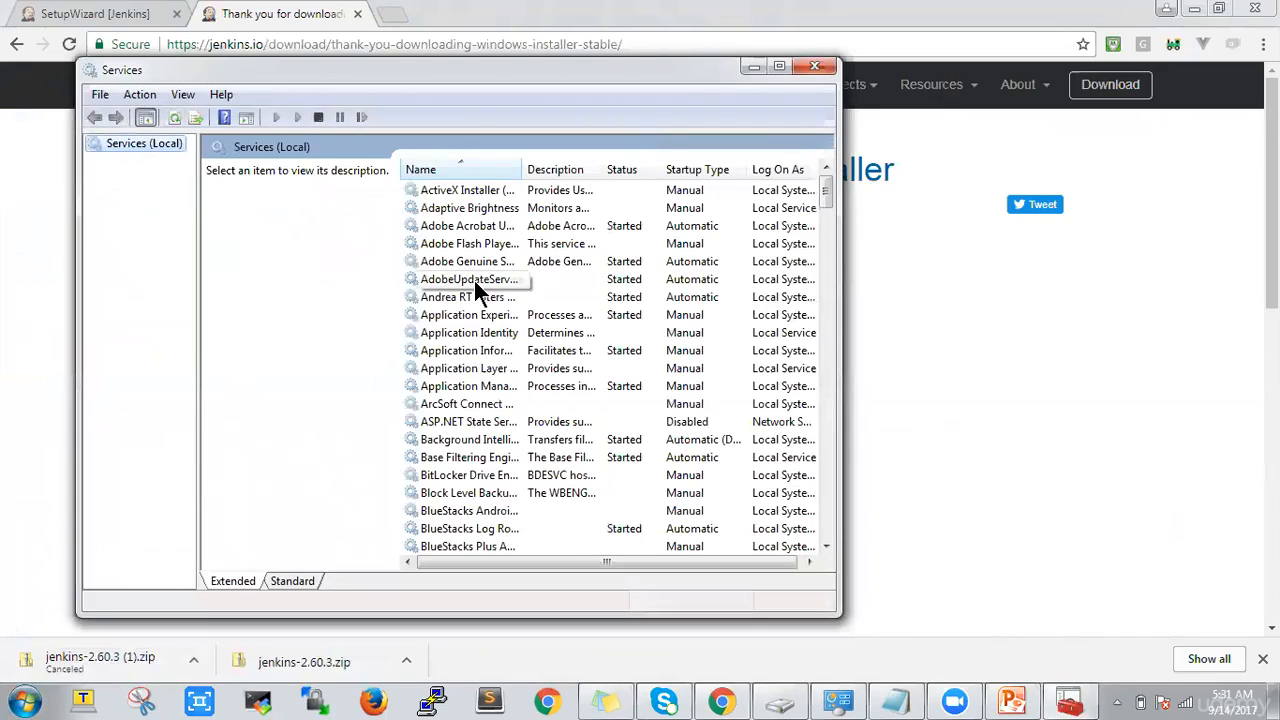
left_click(473, 278)
key("j")
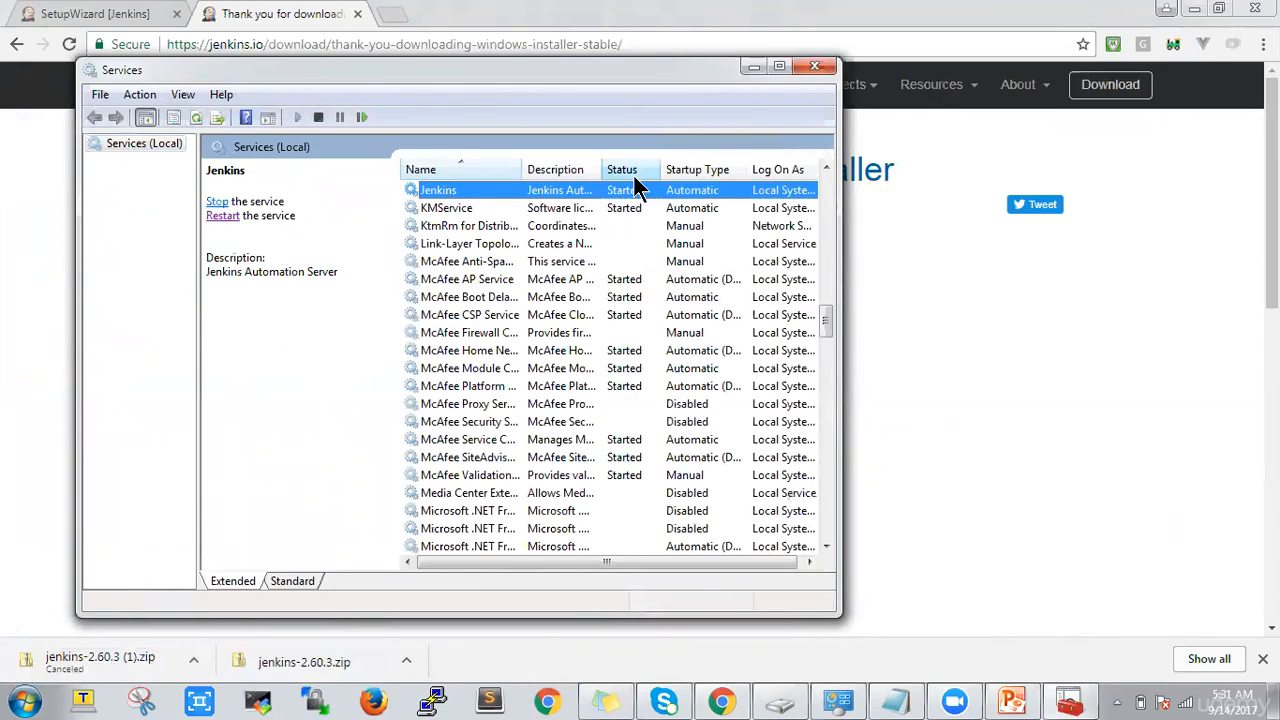
left_click(760, 66)
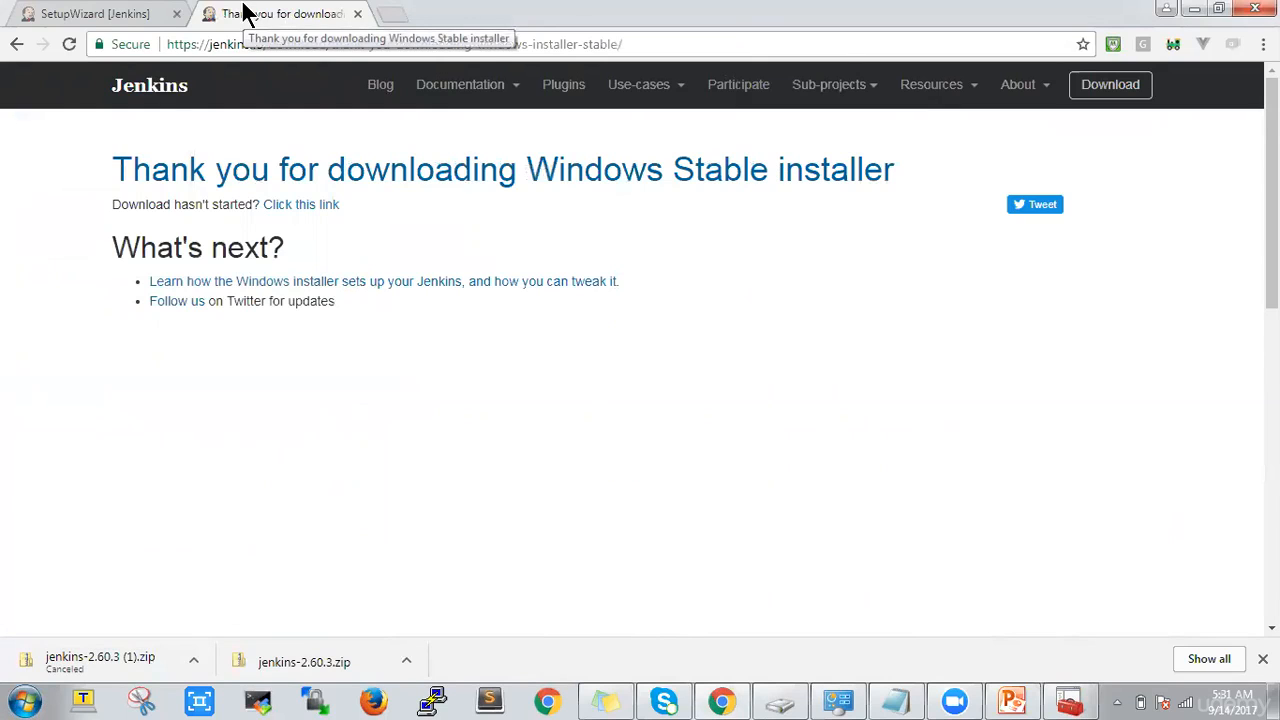
Switch to the Jenkins setup wizard at localhost:8080, select its address, and dismiss the browser's downloads bar
left_click(94, 15)
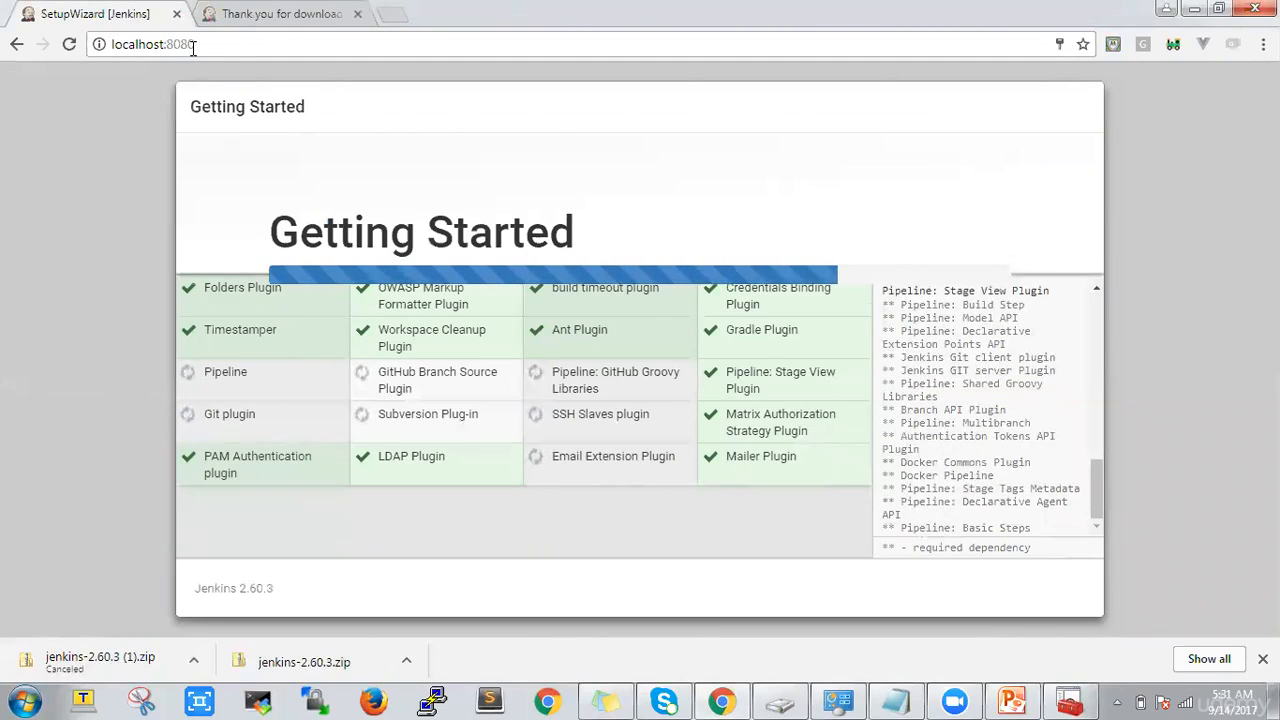
left_click(206, 50)
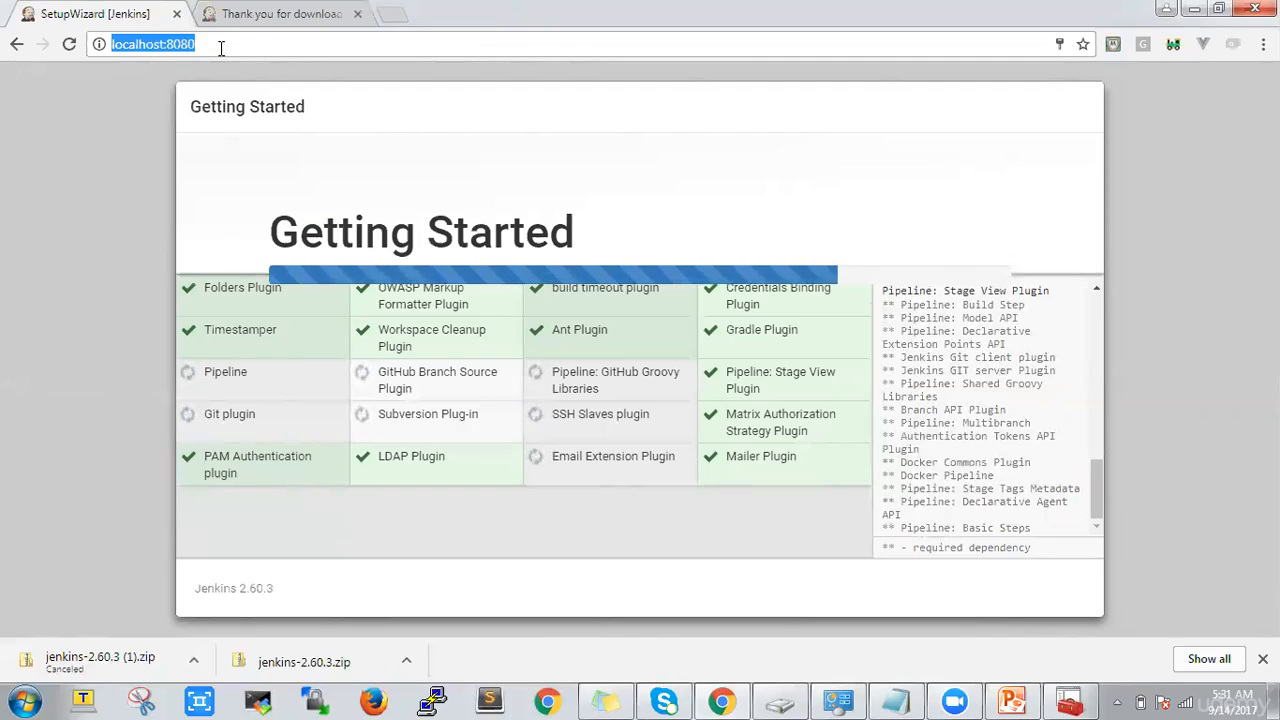
left_click(221, 48)
left_click_drag(217, 46, 105, 46)
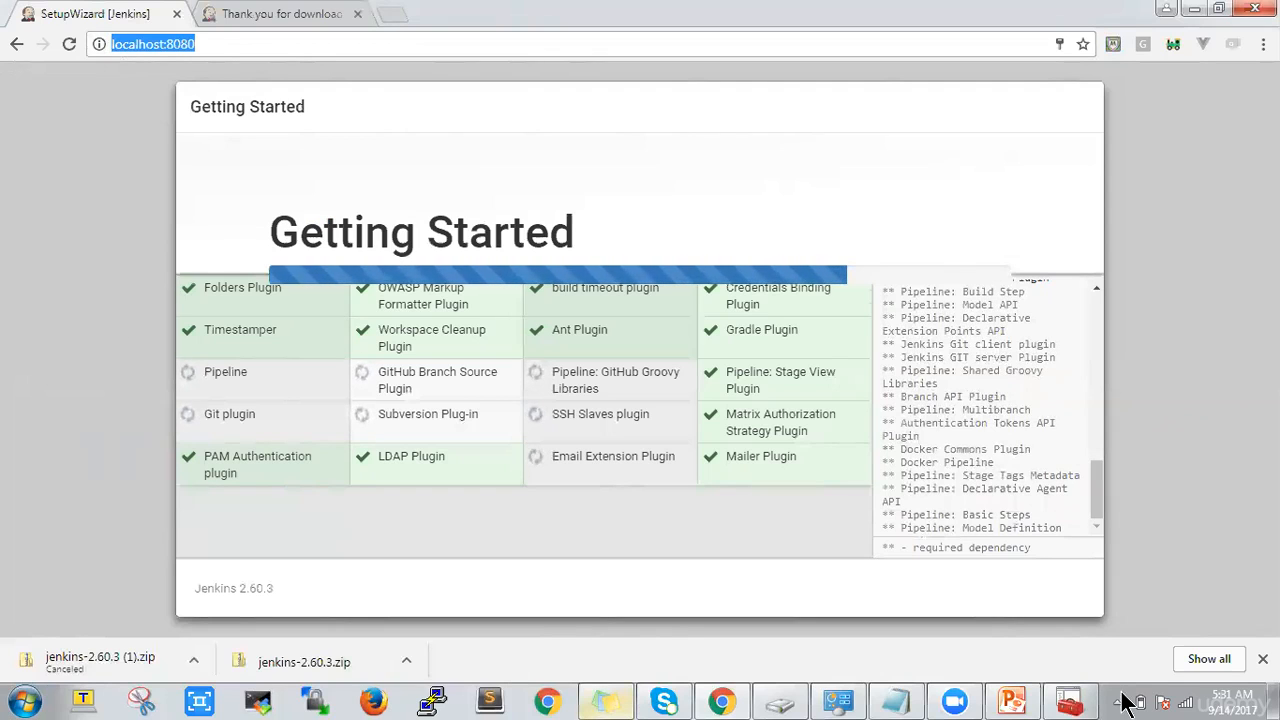
left_click(1262, 659)
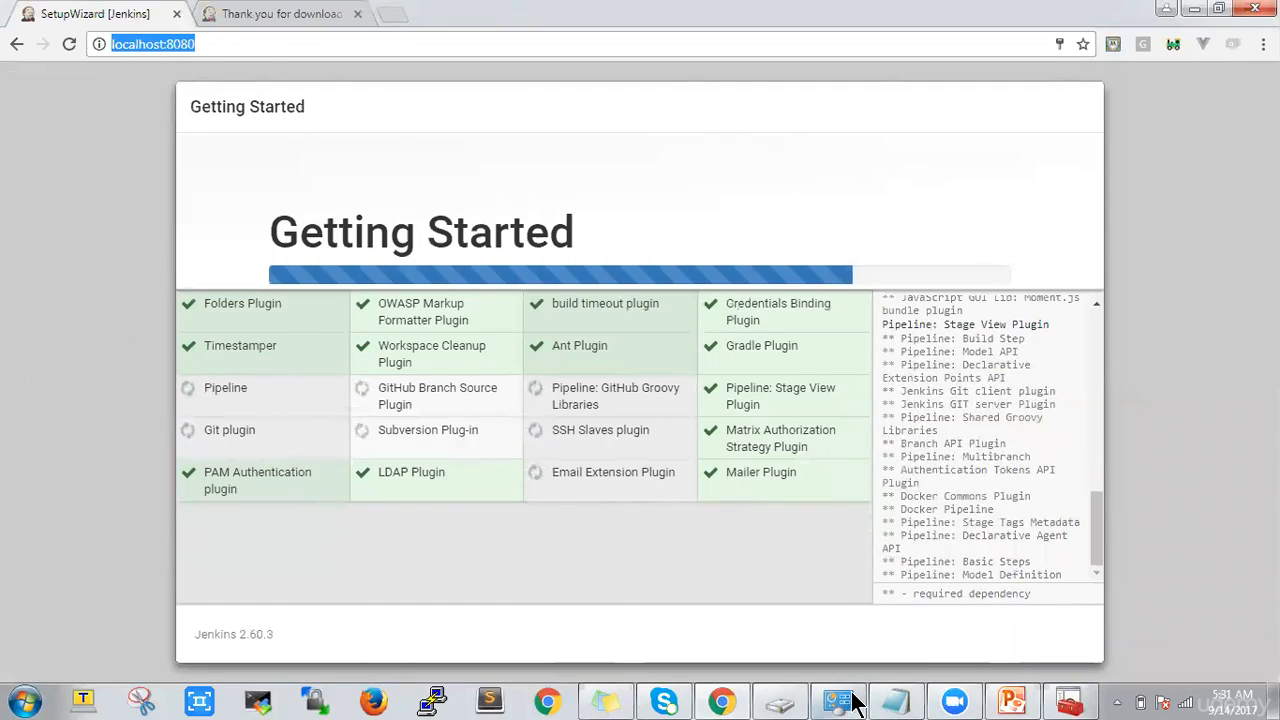
Paste the initial admin password into the Windows program search and discard the search
left_click(24, 702)
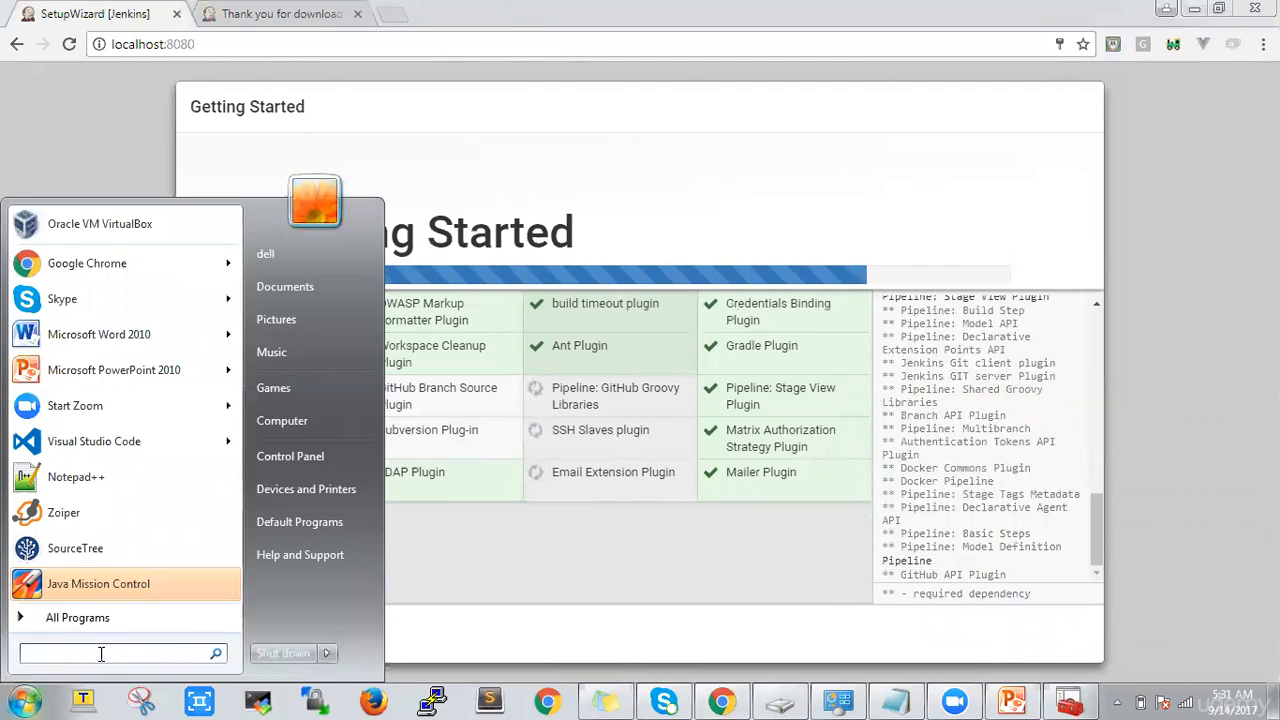
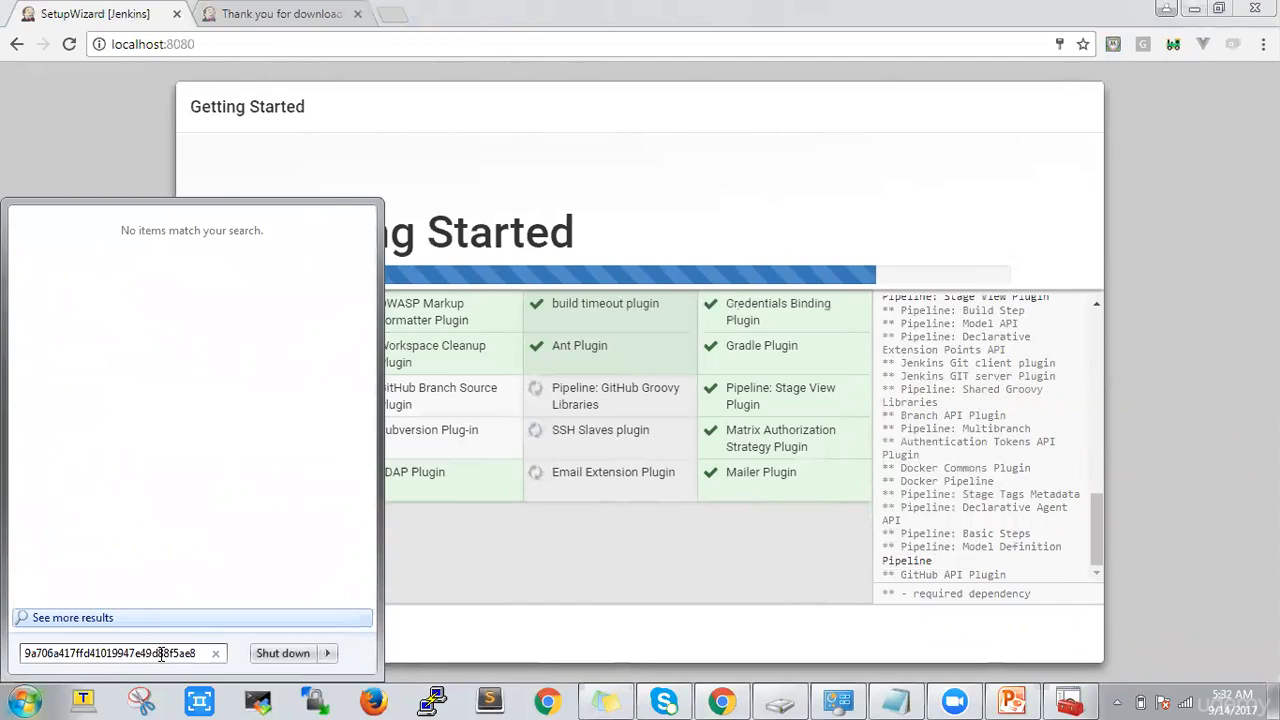
left_click(756, 195)
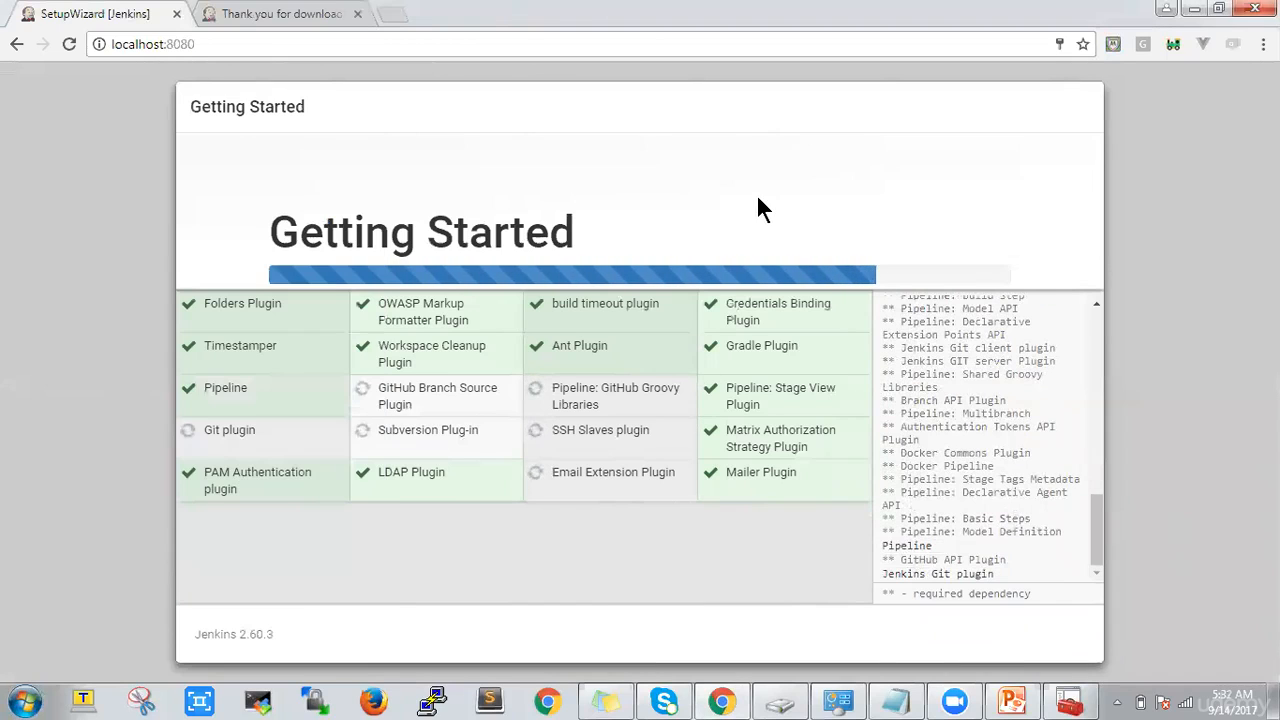
Switch to Notepad and examine the admin password stored in the initialAdminPassword file
left_click(903, 700)
left_click(509, 210)
double_click(533, 187)
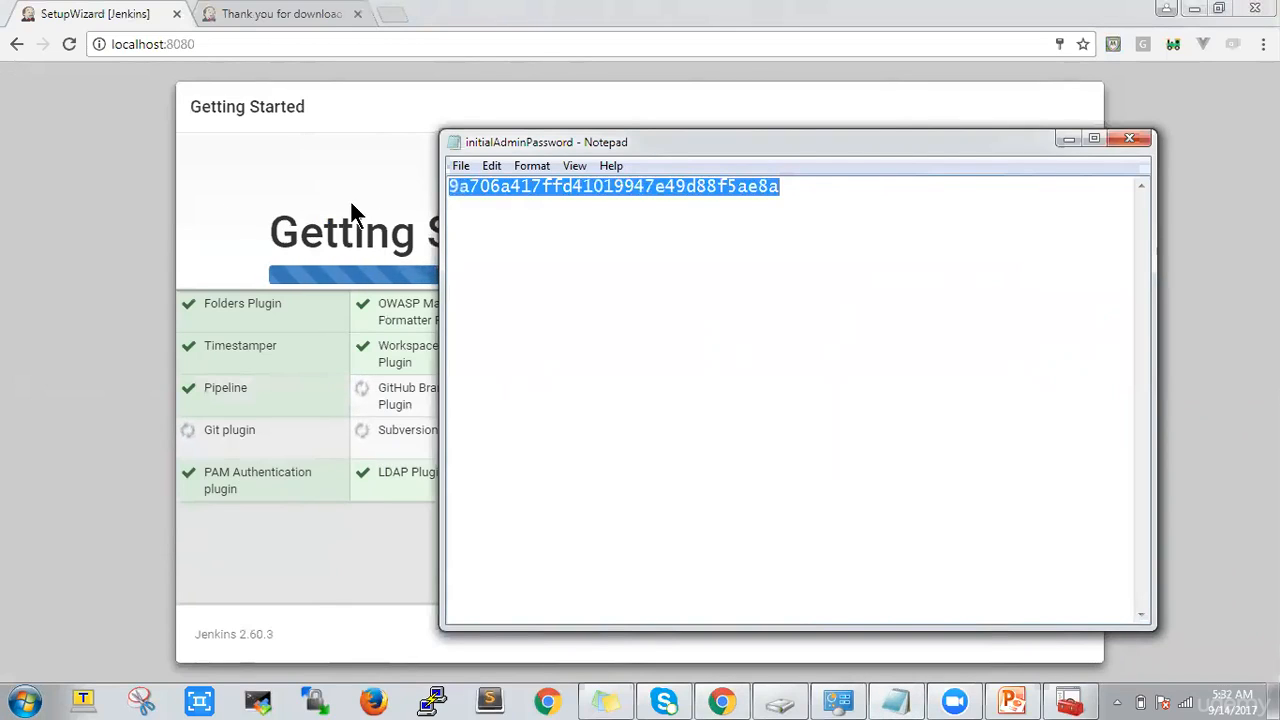
left_click(502, 201)
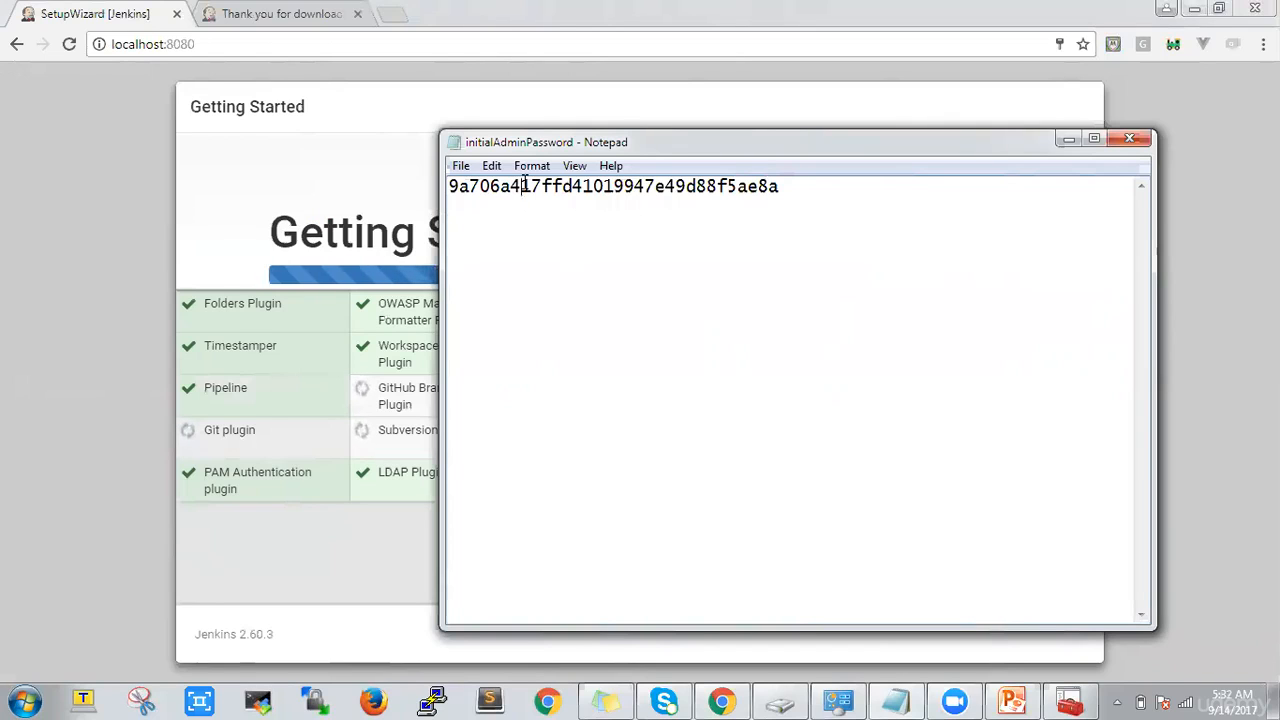
left_click(306, 200)
mouse_move(894, 700)
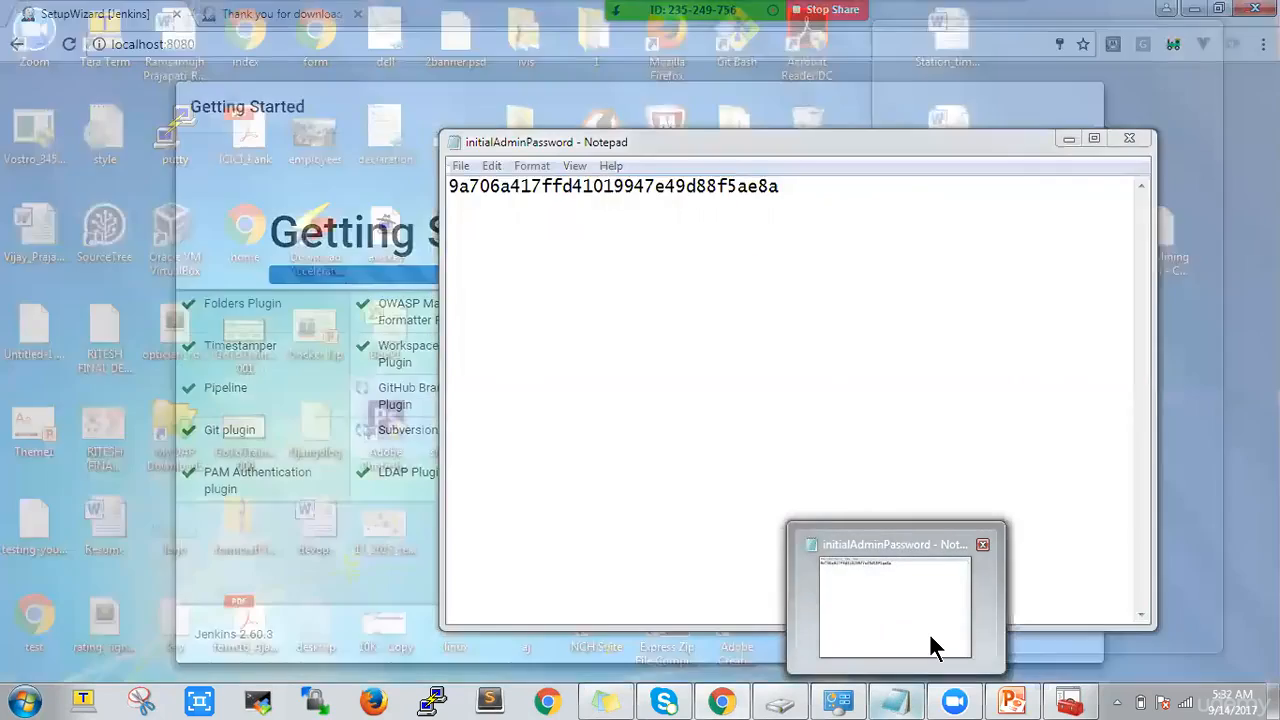
left_click(934, 646)
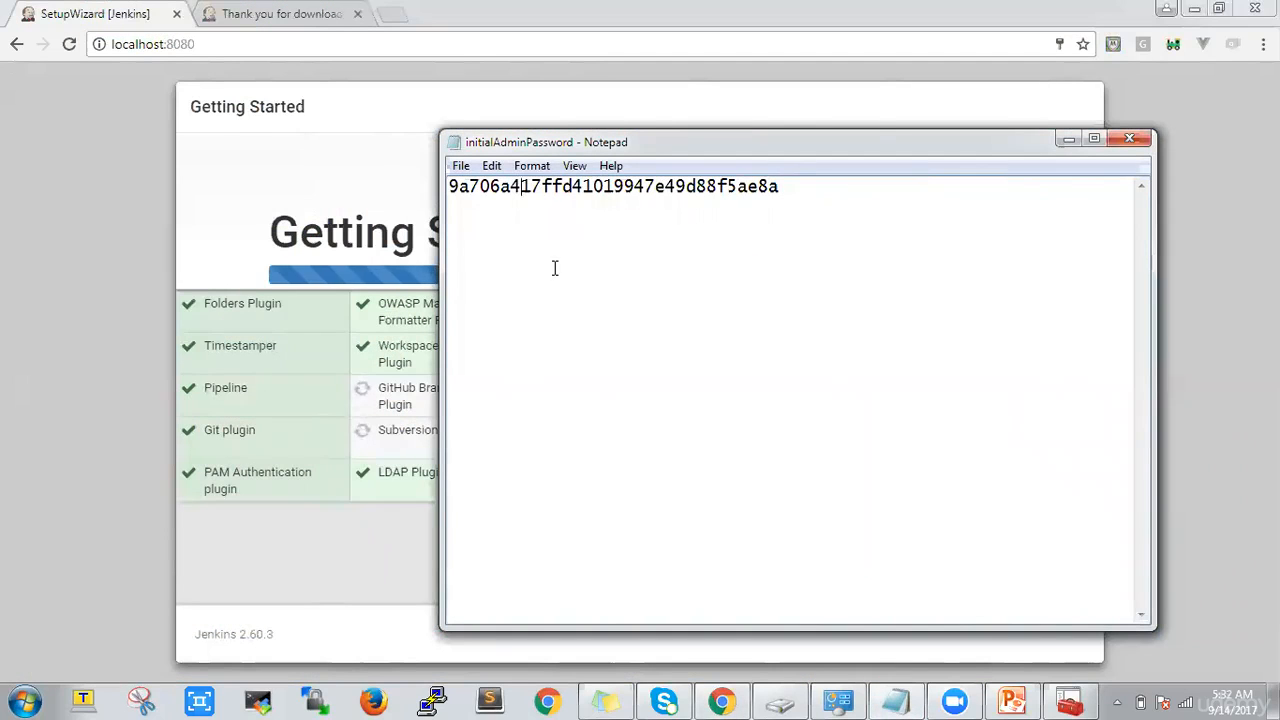
right_click(675, 255)
left_click(396, 172)
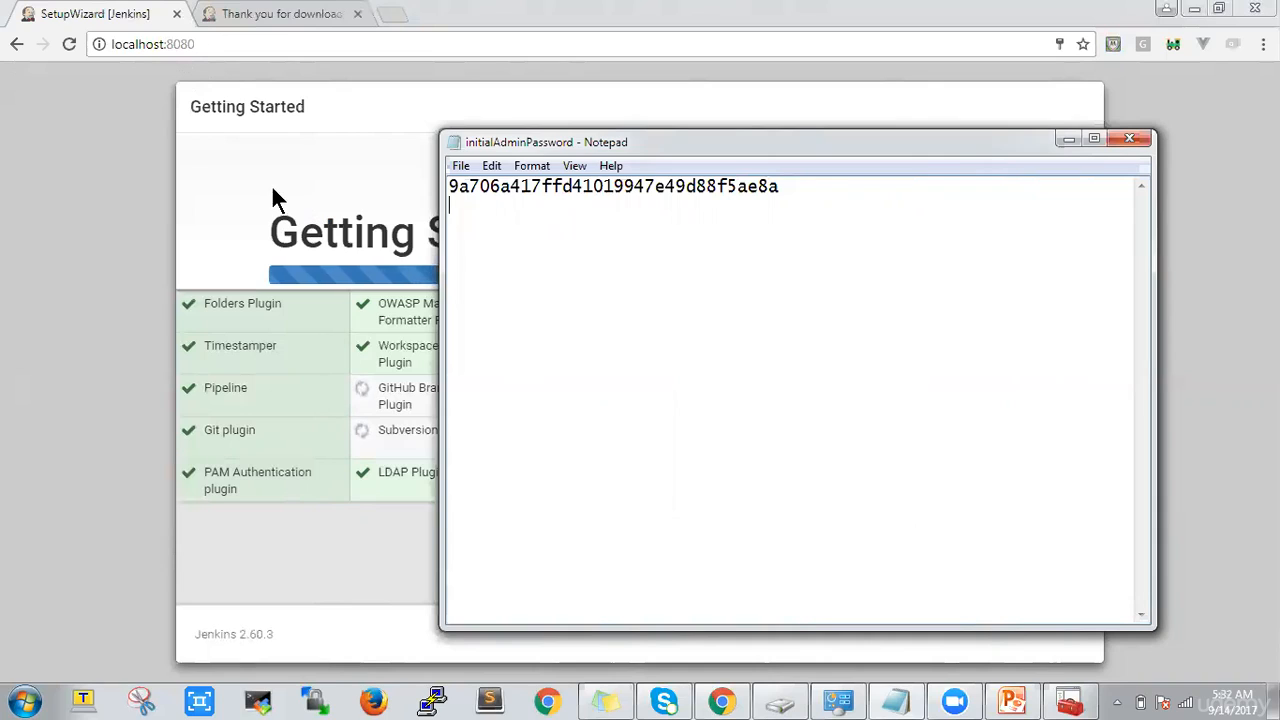
left_click(600, 195)
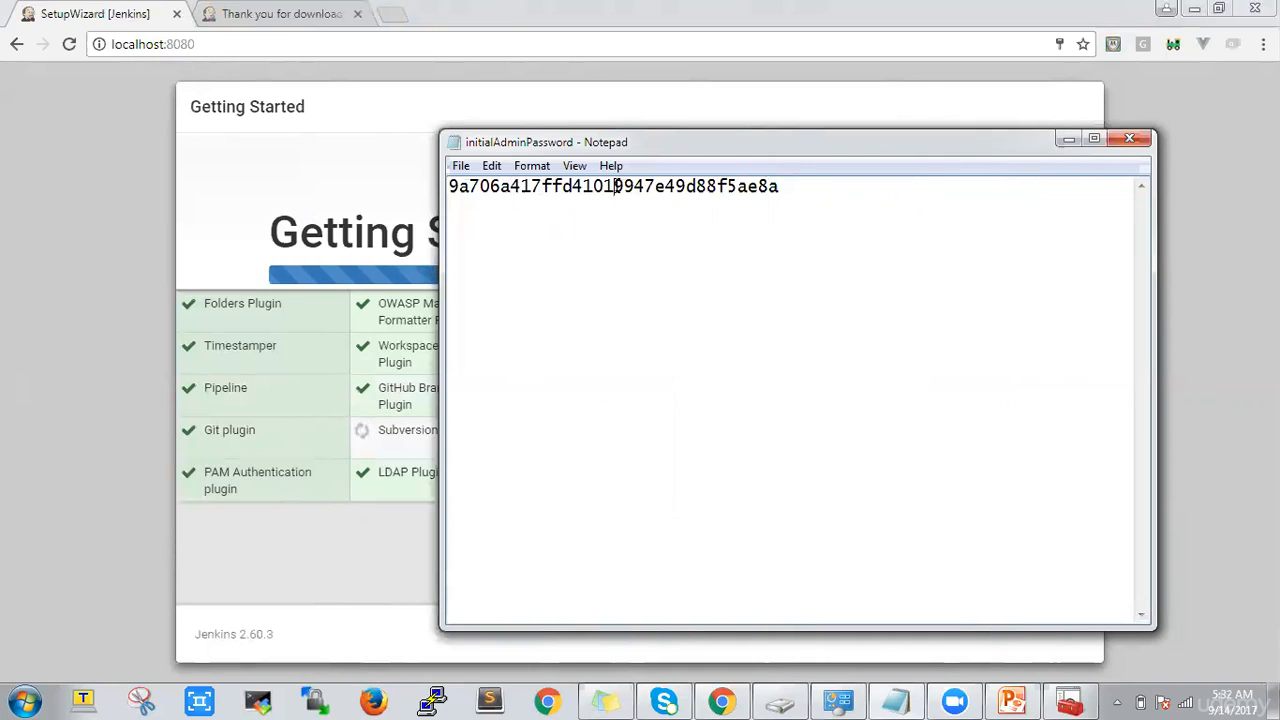
Switch from Notepad to the Jenkins setup wizard and examine the plugin installation progress and dependency log
left_click(104, 94)
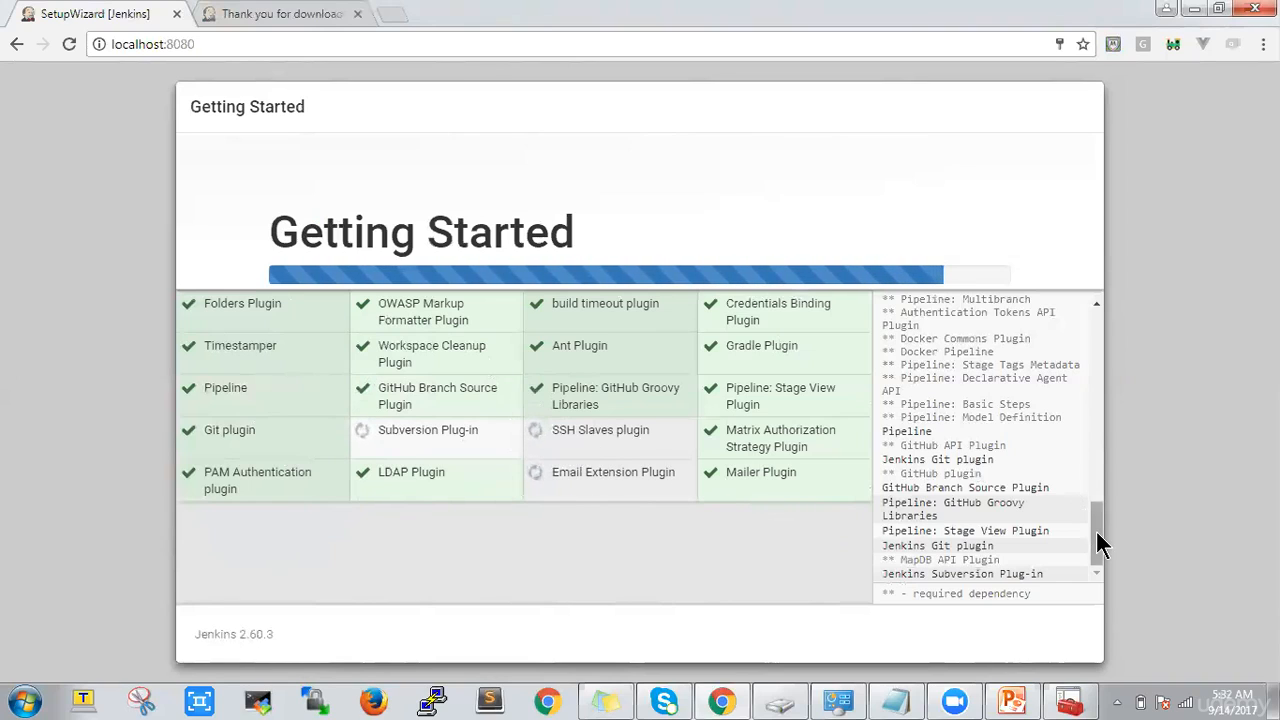
right_click(1110, 435)
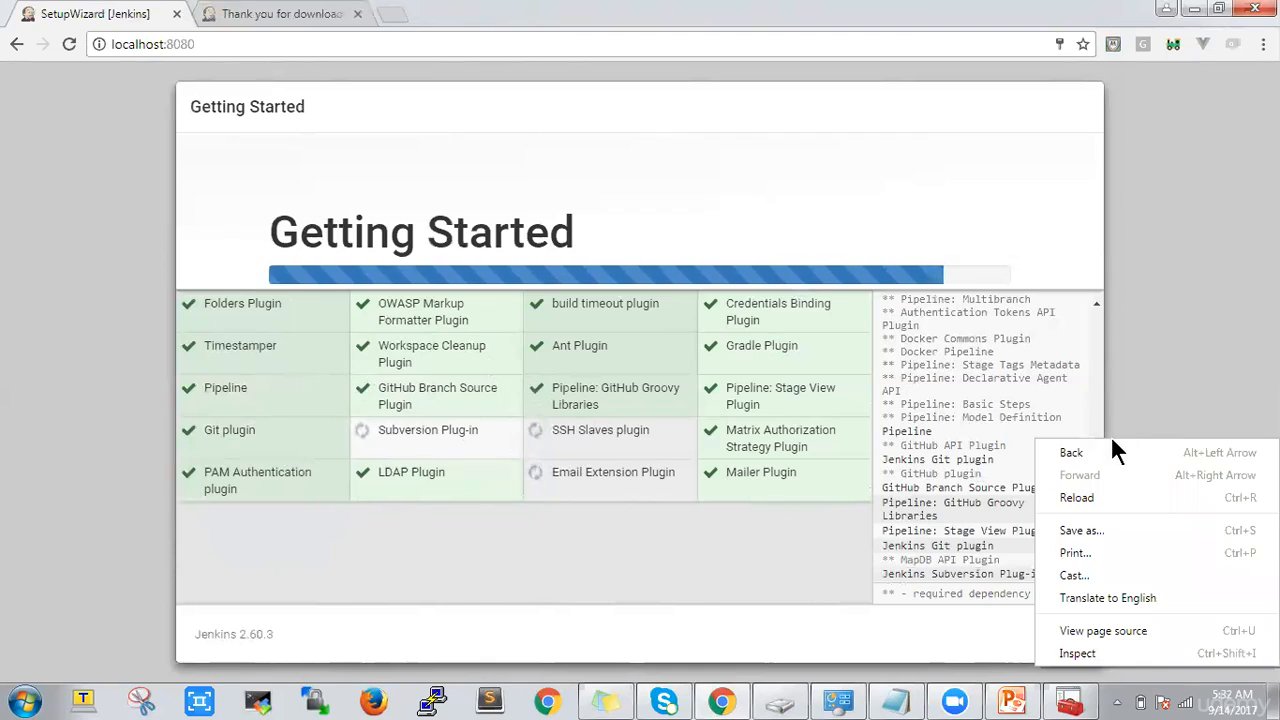
left_click(1150, 323)
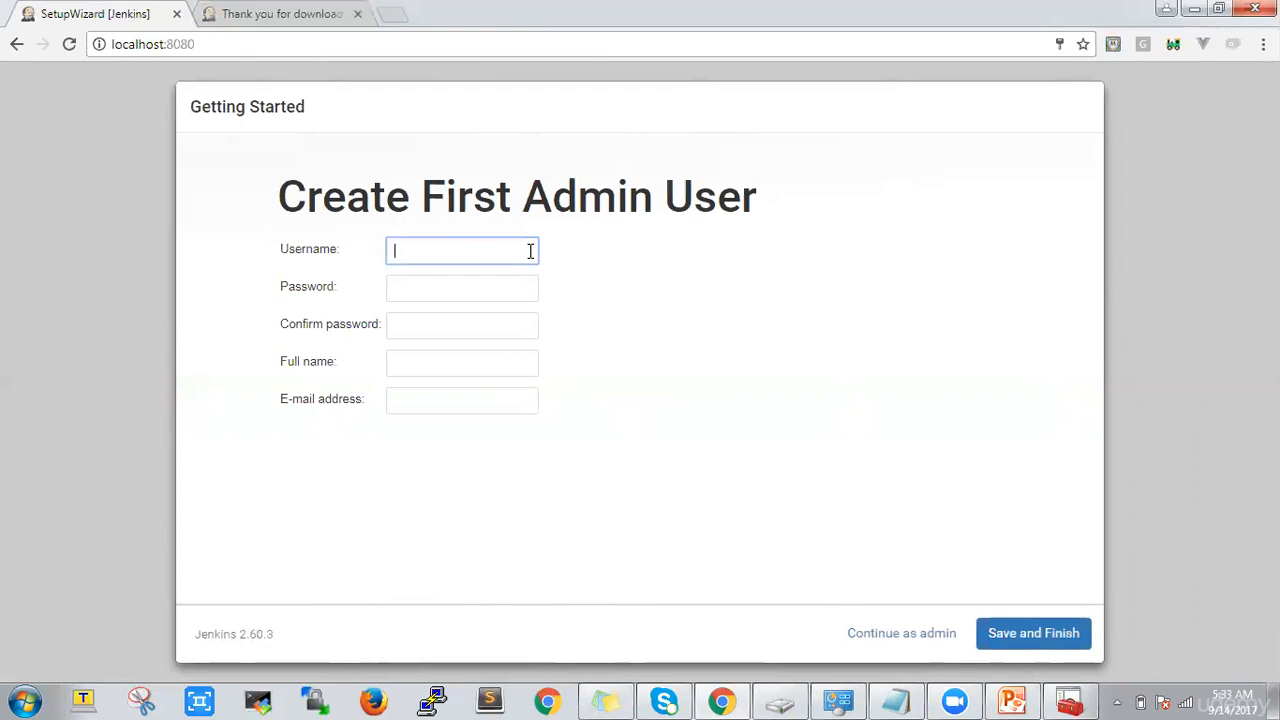
Fill in the first admin user's username, and enter and confirm the account password
key("Tab")
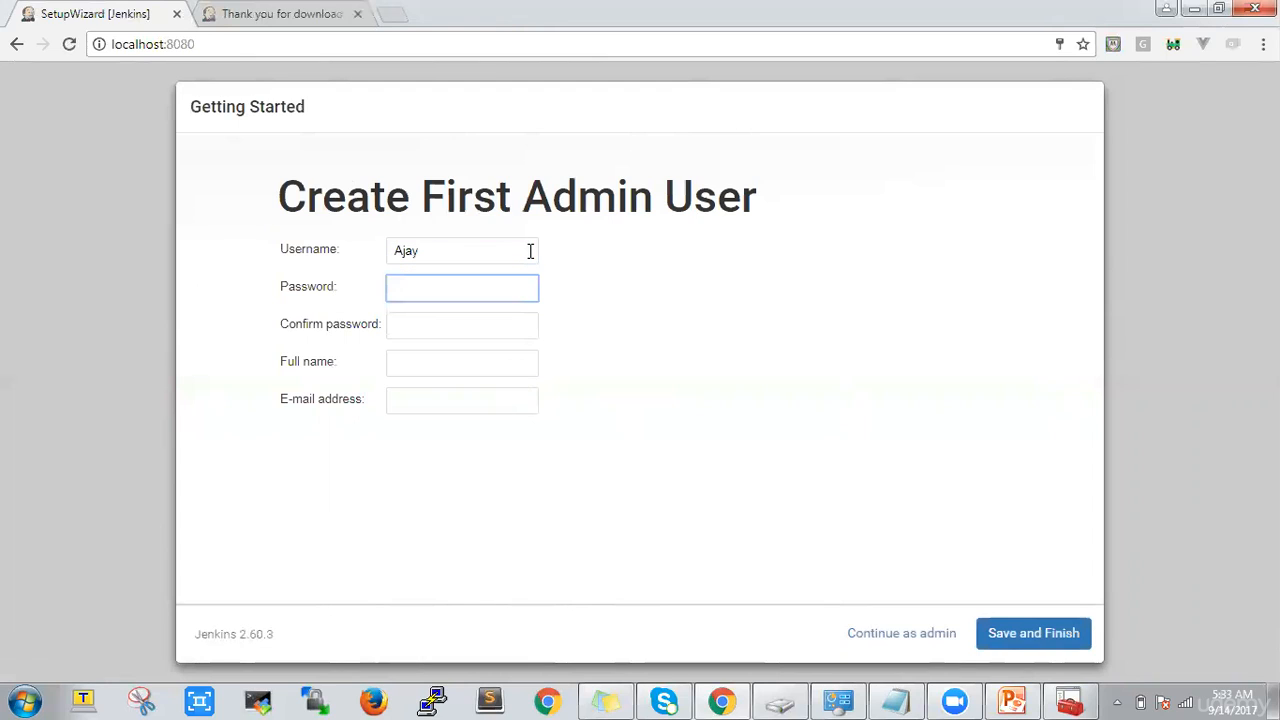
key("Tab")
key("Tab")
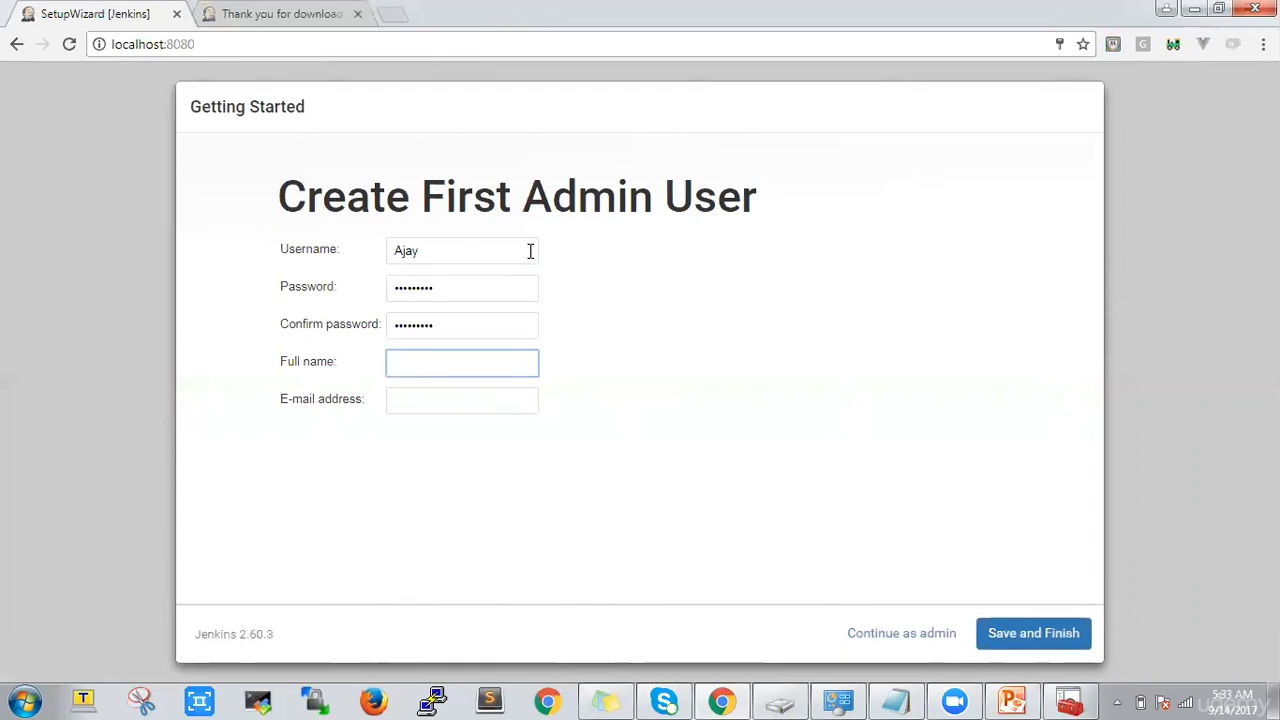
Fill in the first admin user's full name and e-mail address, choosing the Hotmail address from the suggestions
type("Ajay ")
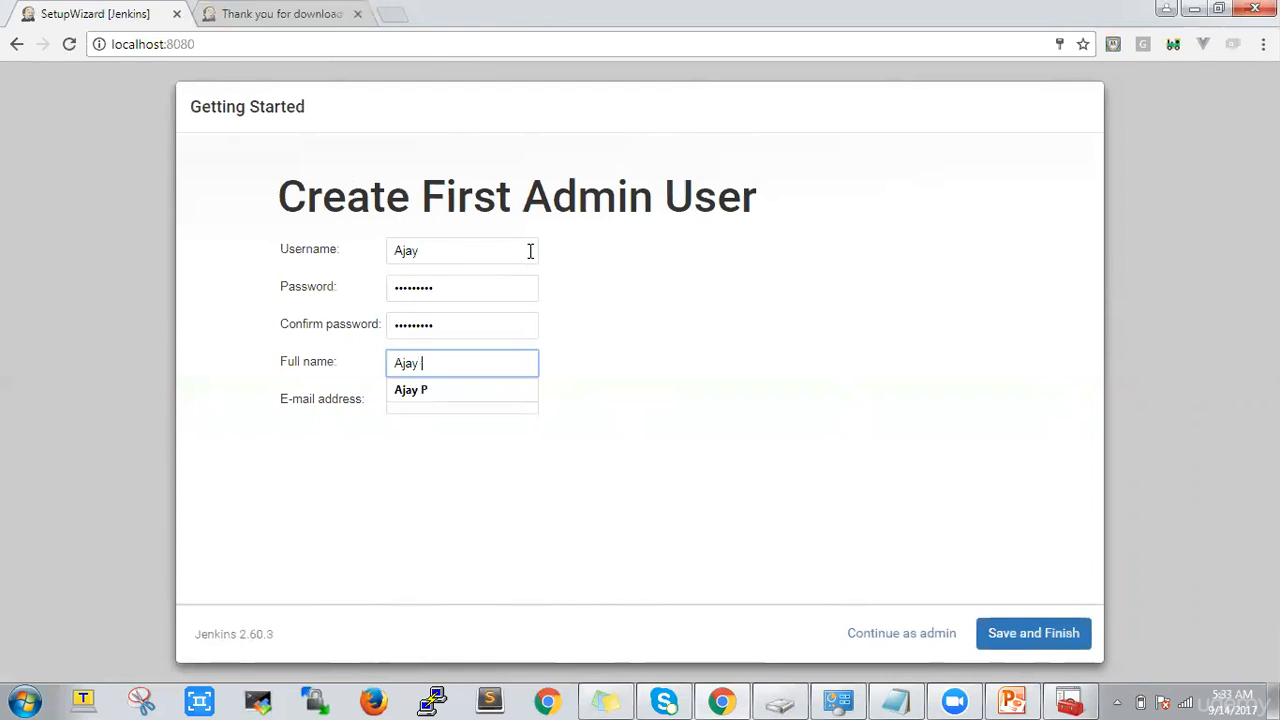
type("P")
key("Tab")
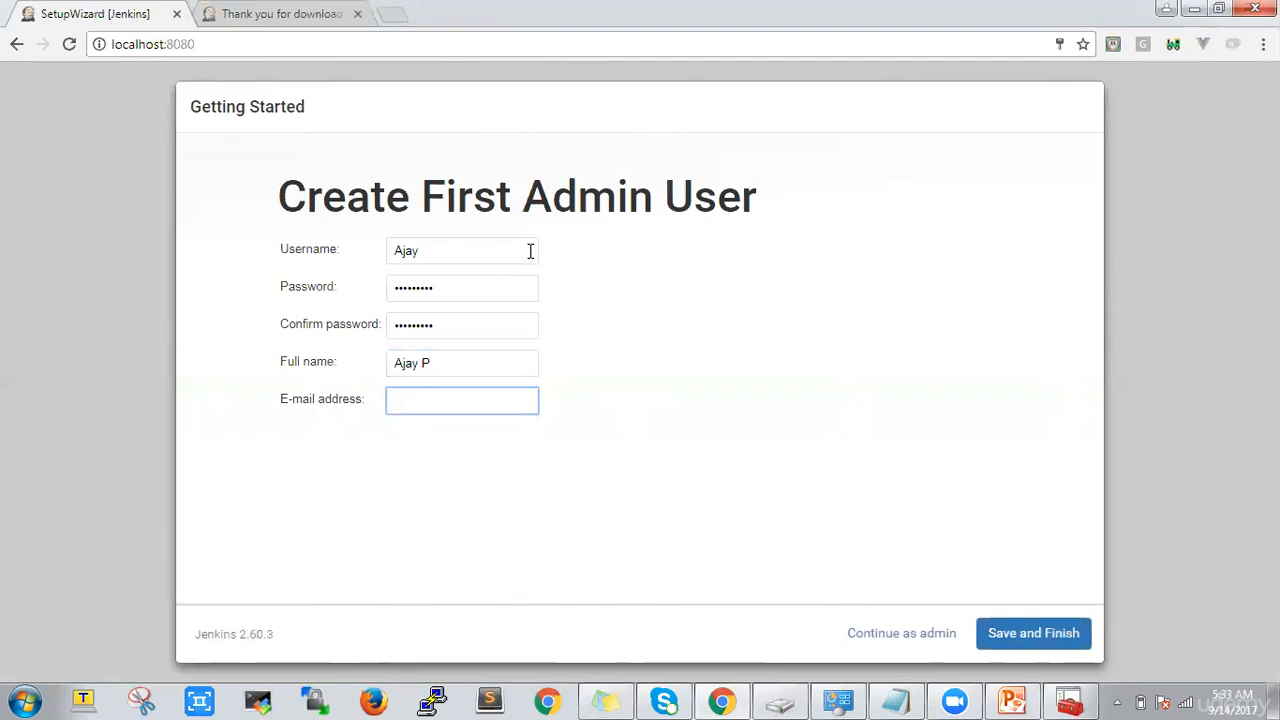
type("tes")
type("ajay")
key("Down")
key("Down")
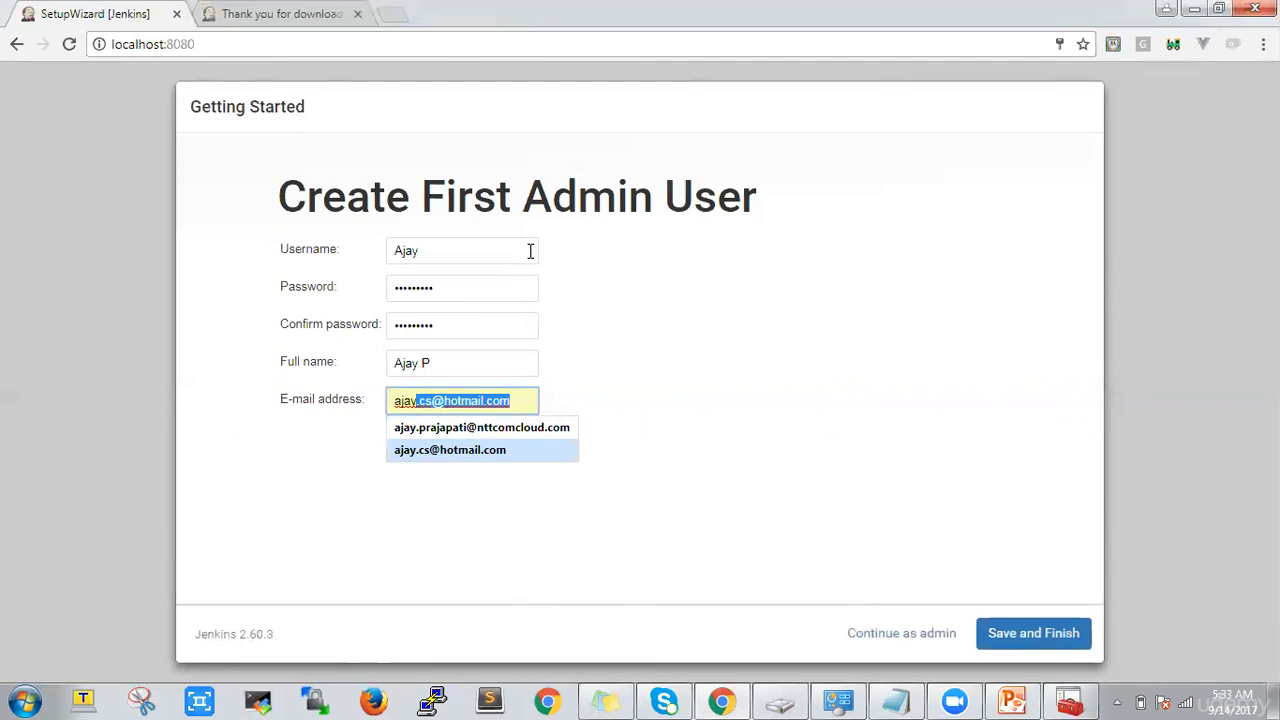
key("Tab")
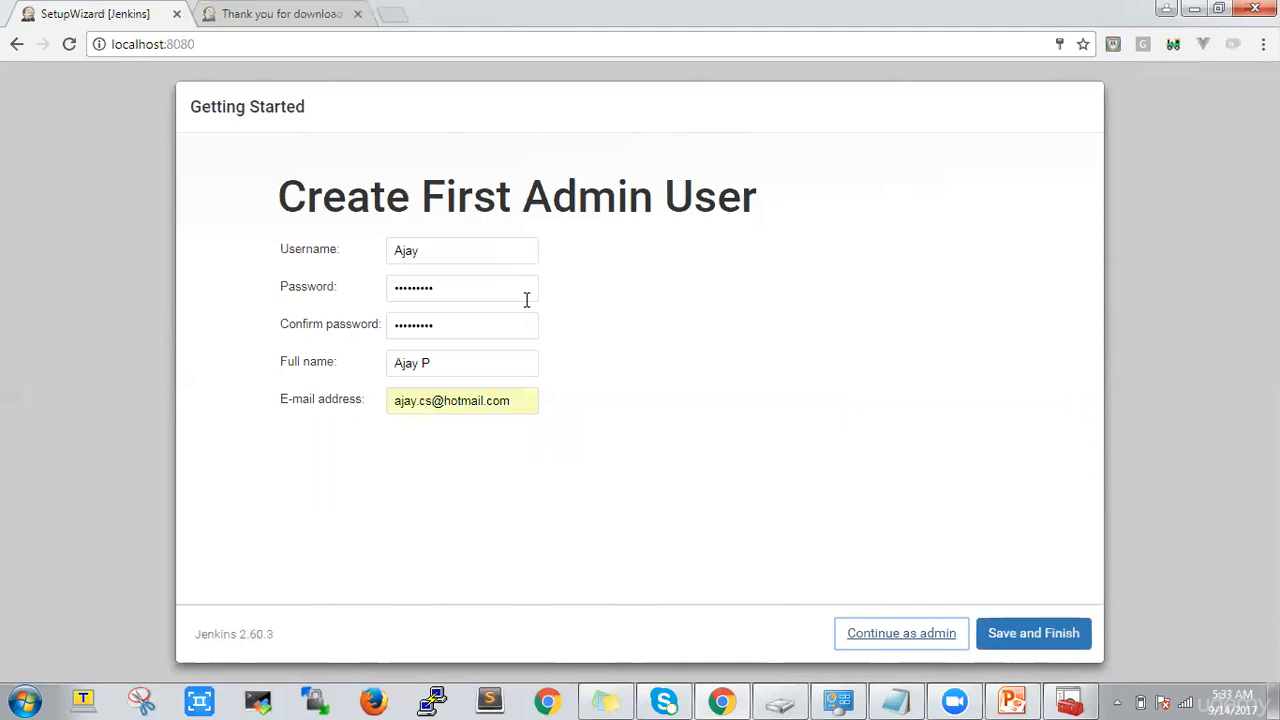
left_click(871, 526)
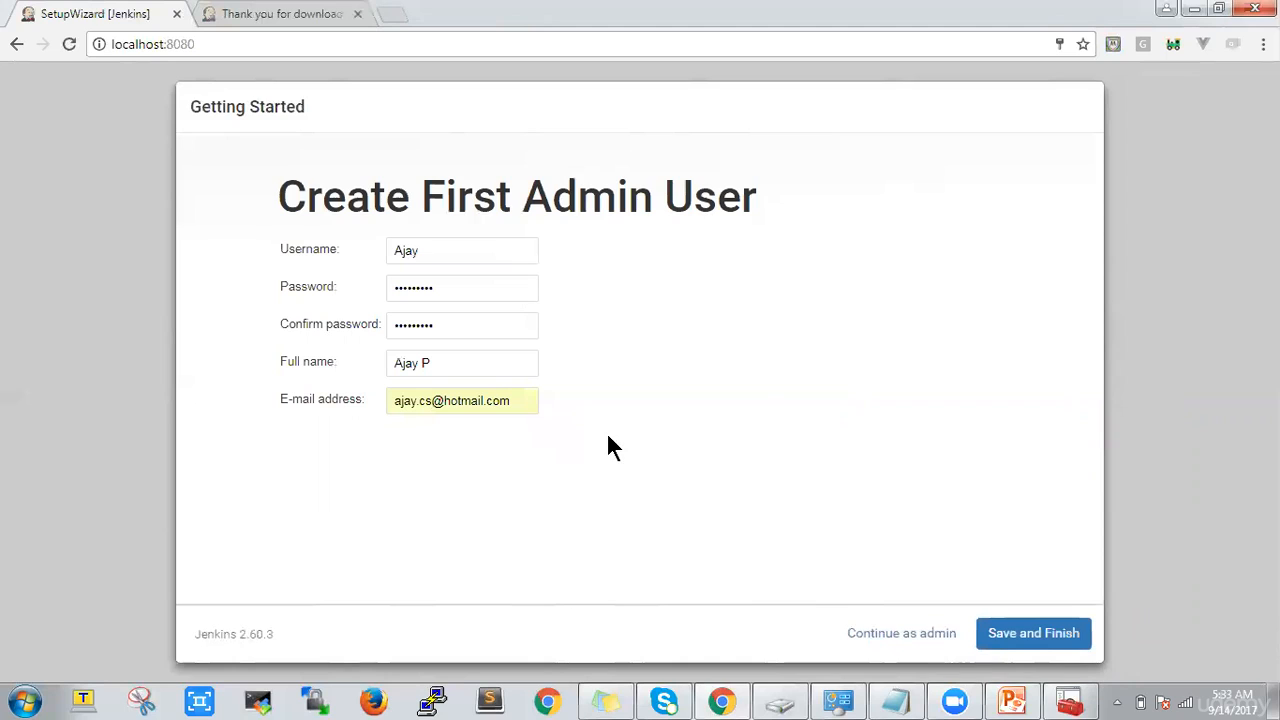
Save the first admin user, decline storing the password in the browser, and start using Jenkins
left_click(1020, 636)
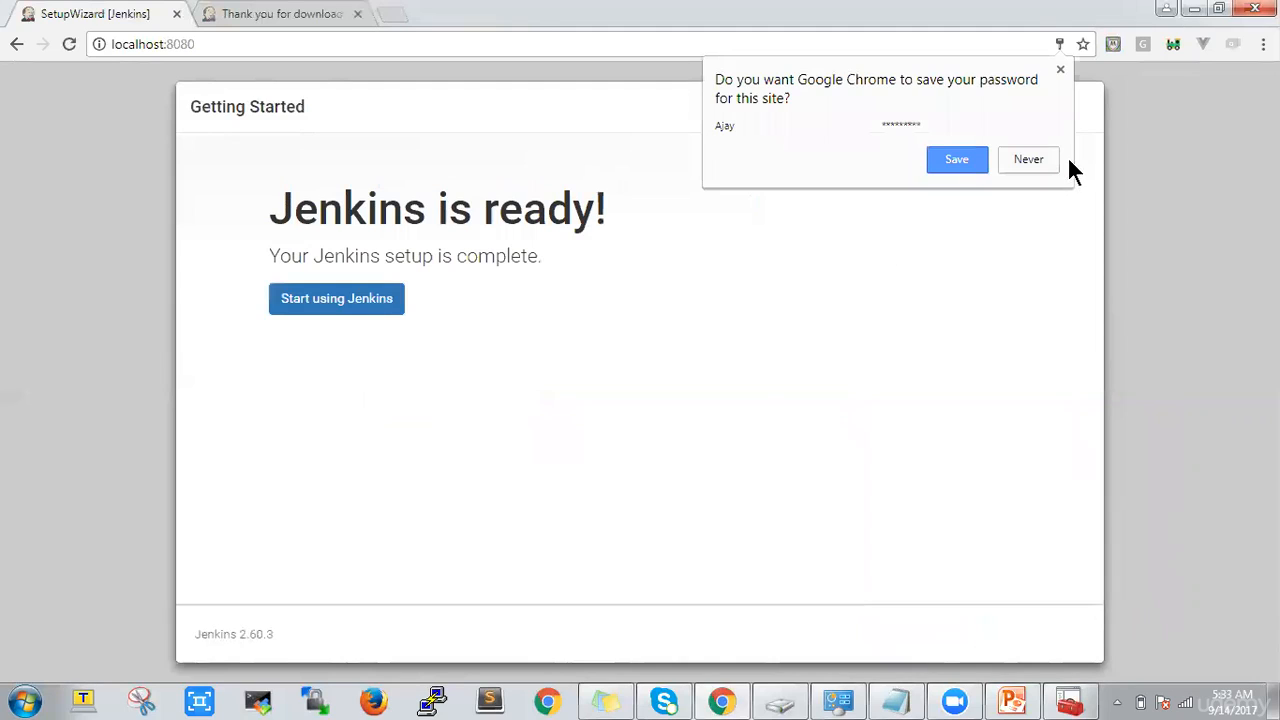
left_click(1039, 153)
left_click(332, 309)
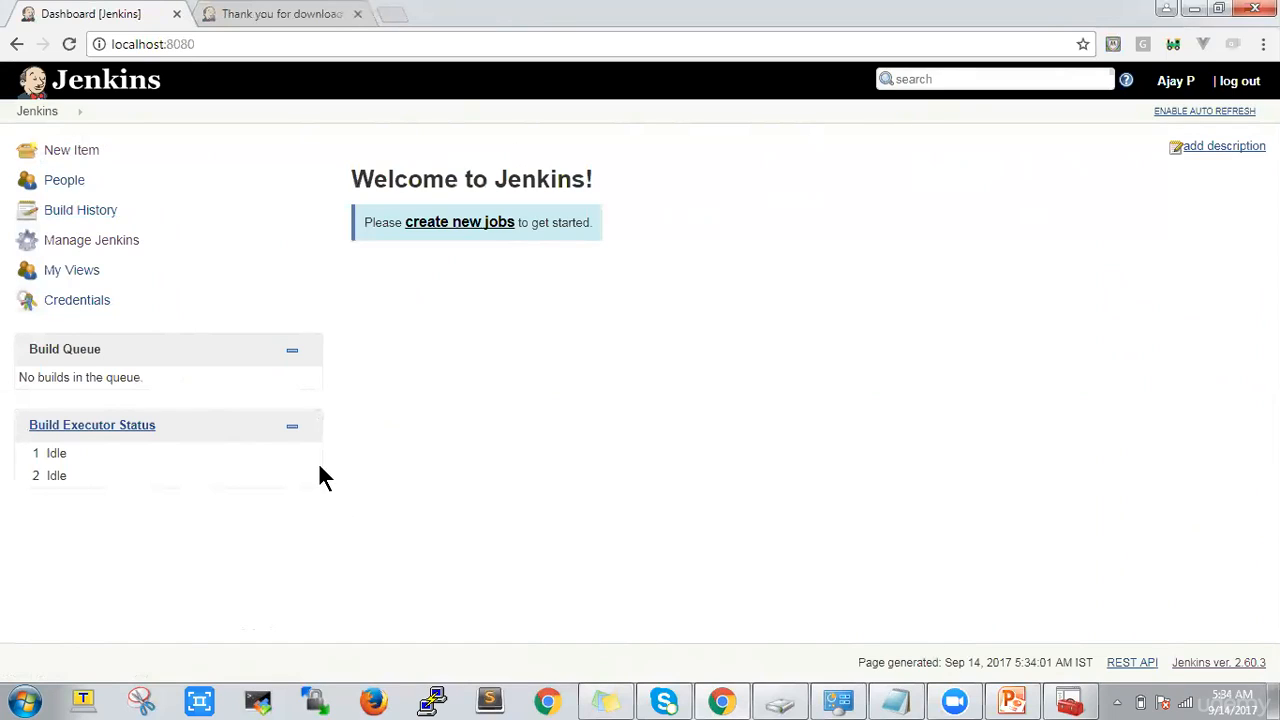
Go back to the Jenkins download page, review the 2.60.3 and 2.78 packages for each platform, and return to the Jenkins dashboard
left_click(312, 20)
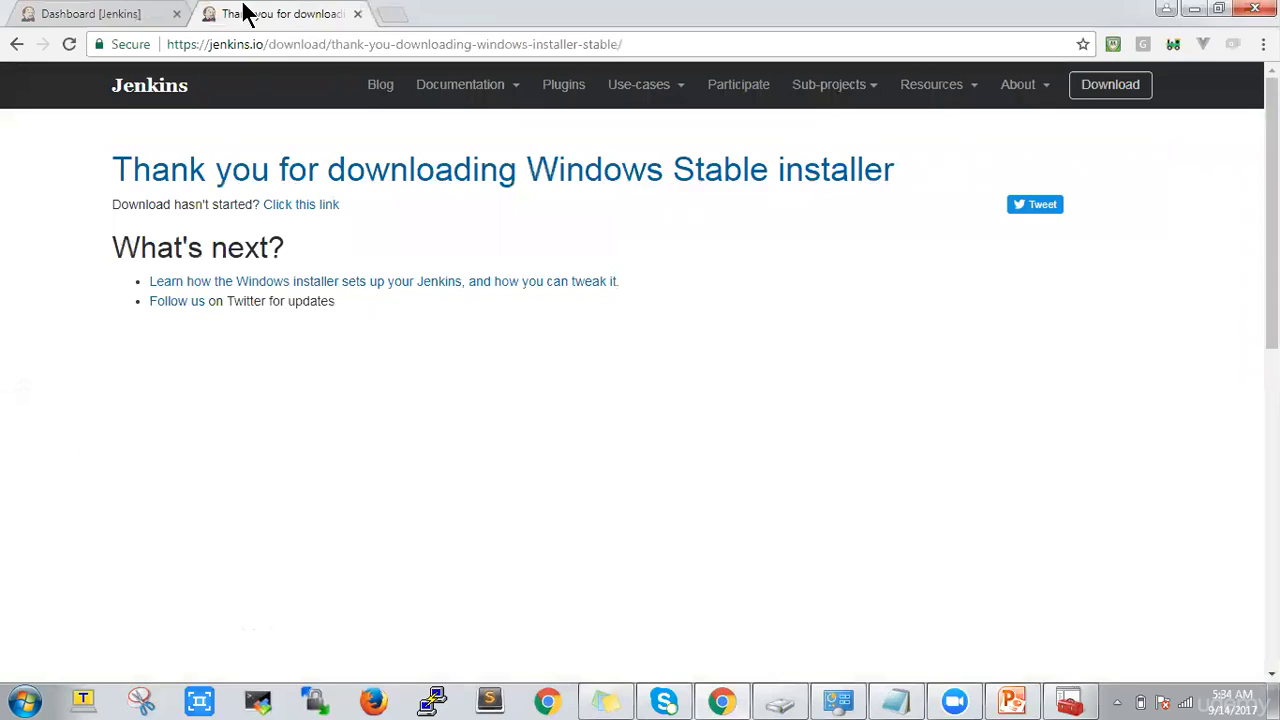
left_click(17, 44)
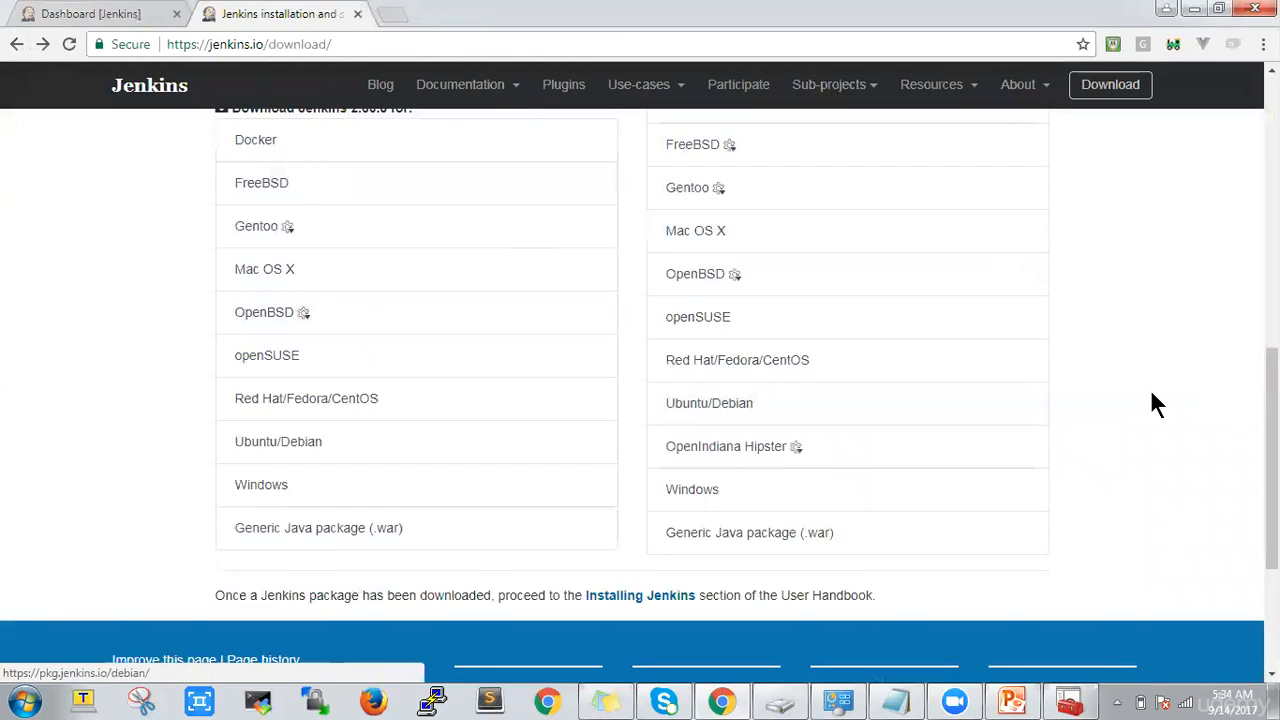
left_click_drag(1272, 425, 1272, 371)
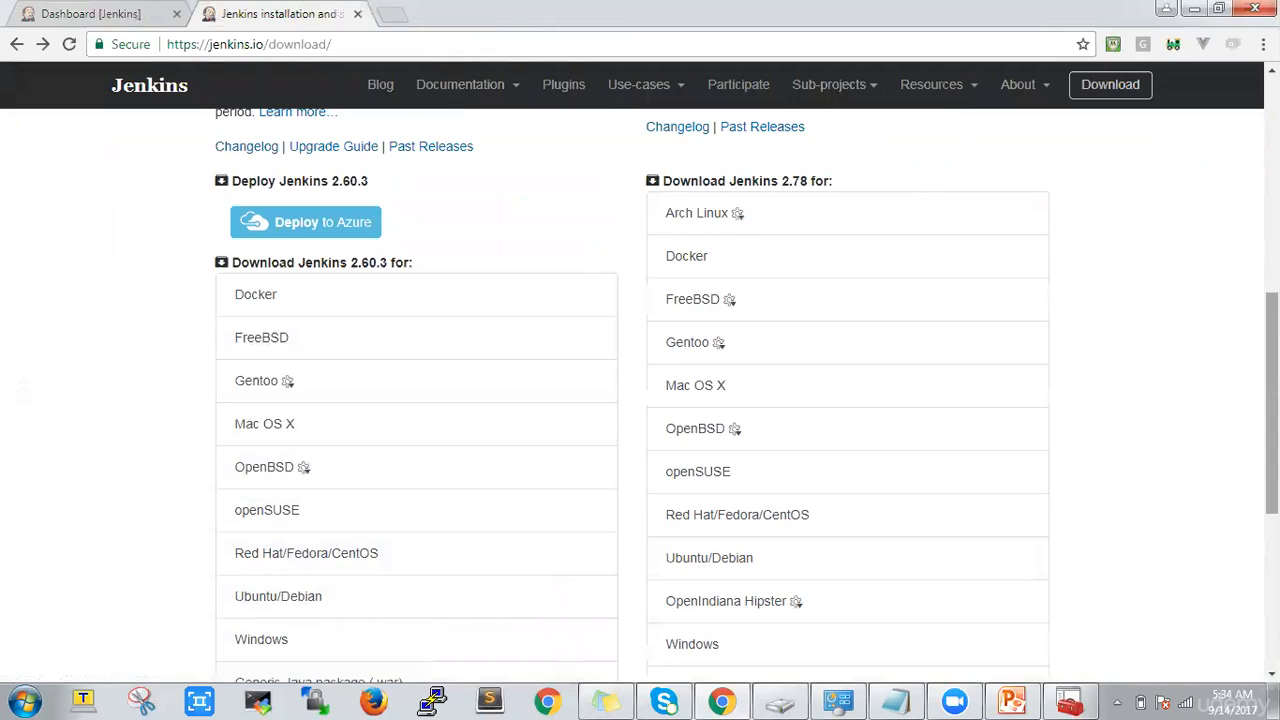
scroll(1214, 396, "down", 1)
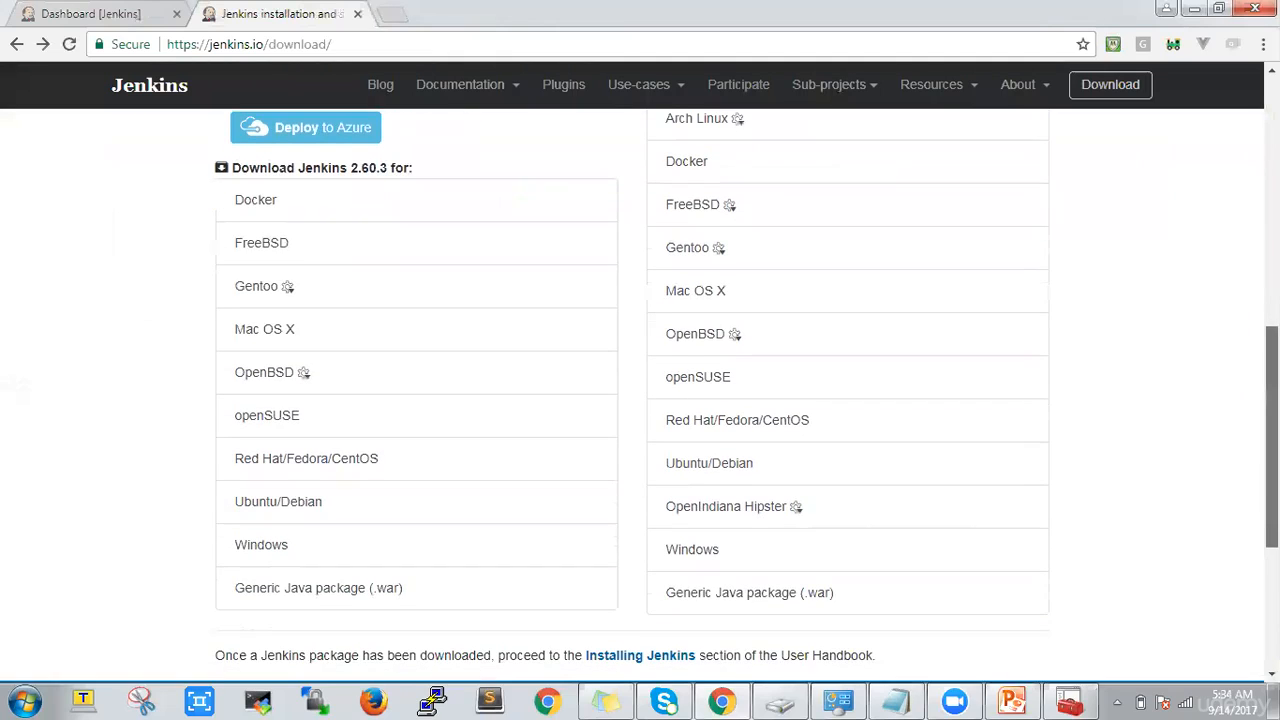
left_click(15, 46)
left_click(88, 16)
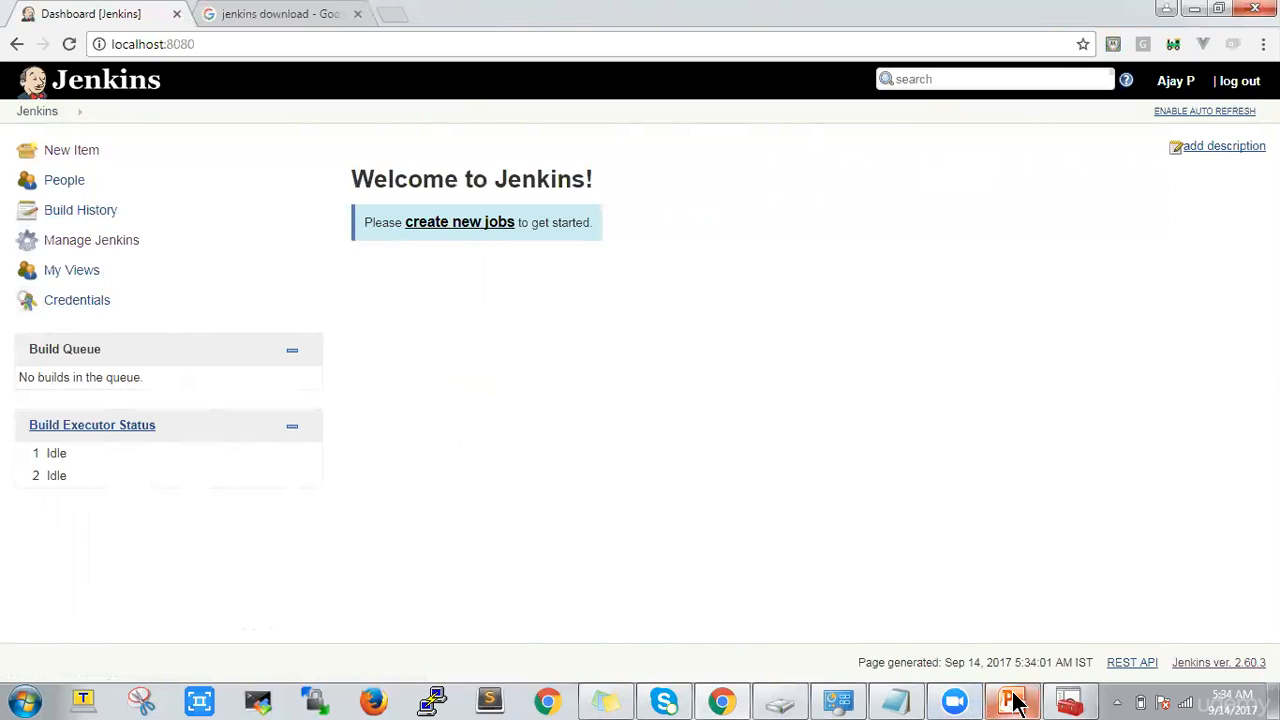
Switch to PowerPoint, review the Automated & Continuous Testing workflow slide, and minimize the presentation
mouse_move(1011, 700)
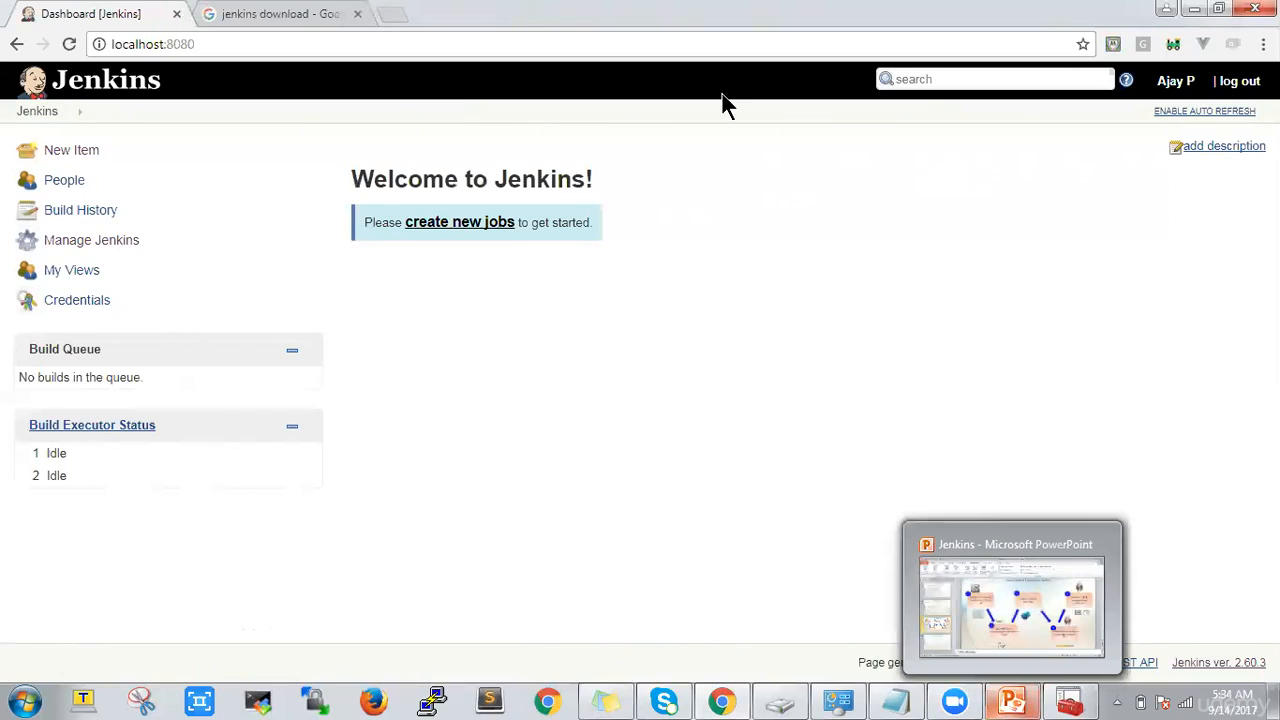
left_click(1011, 699)
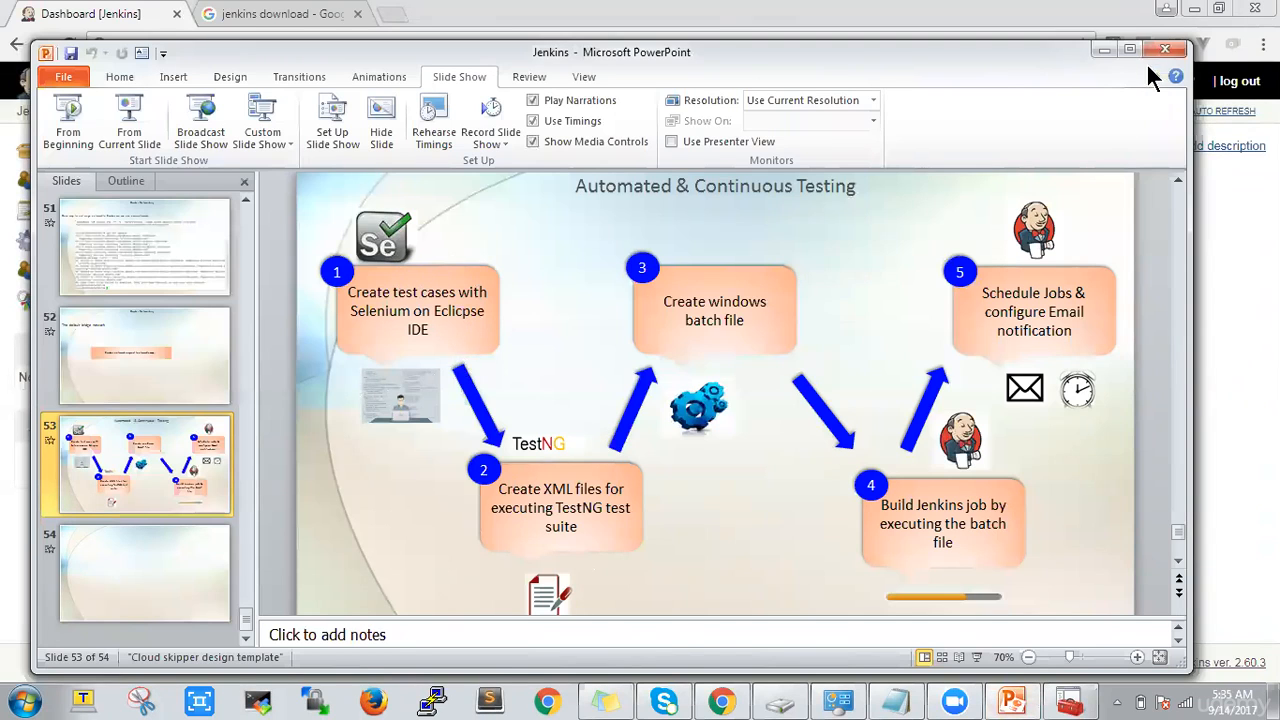
left_click(1110, 47)
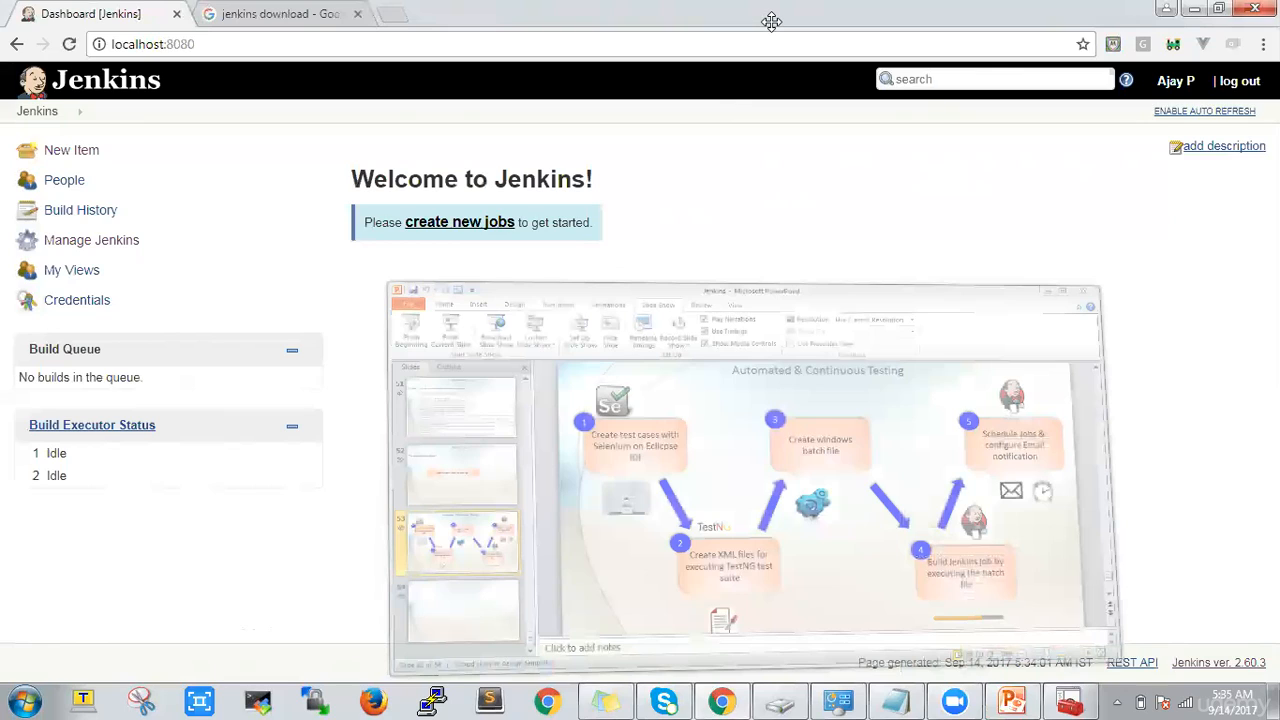